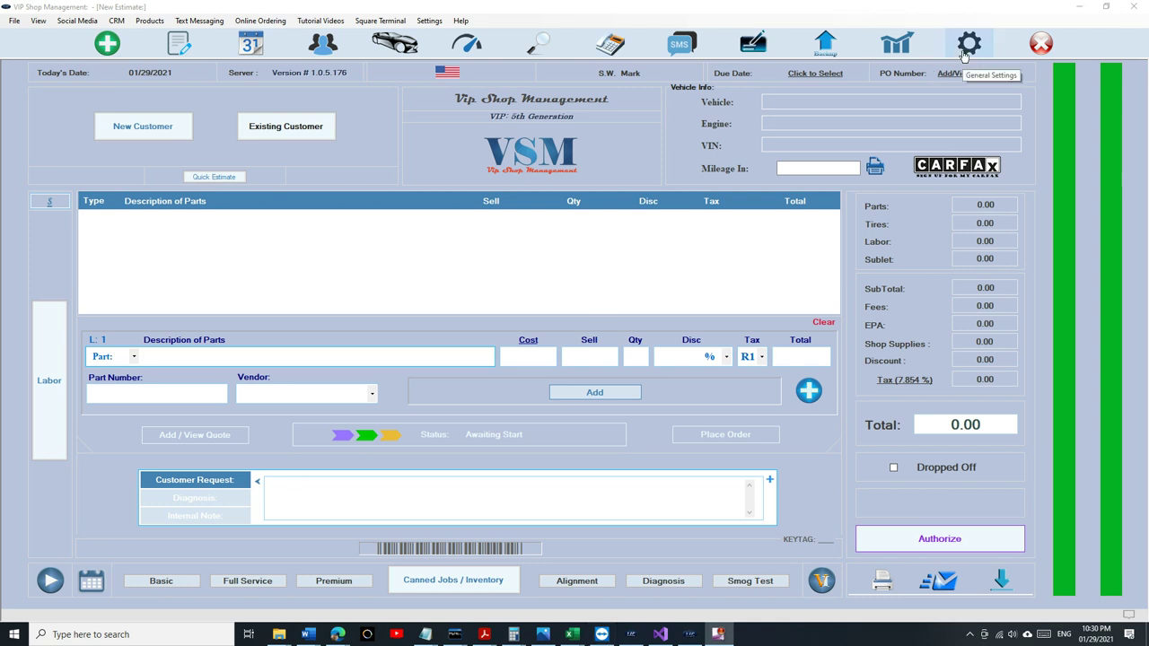
Step: Enable Auto Complete Tires Inventory in the invoice settings, save the change and return to the estimate
left_click(967, 45)
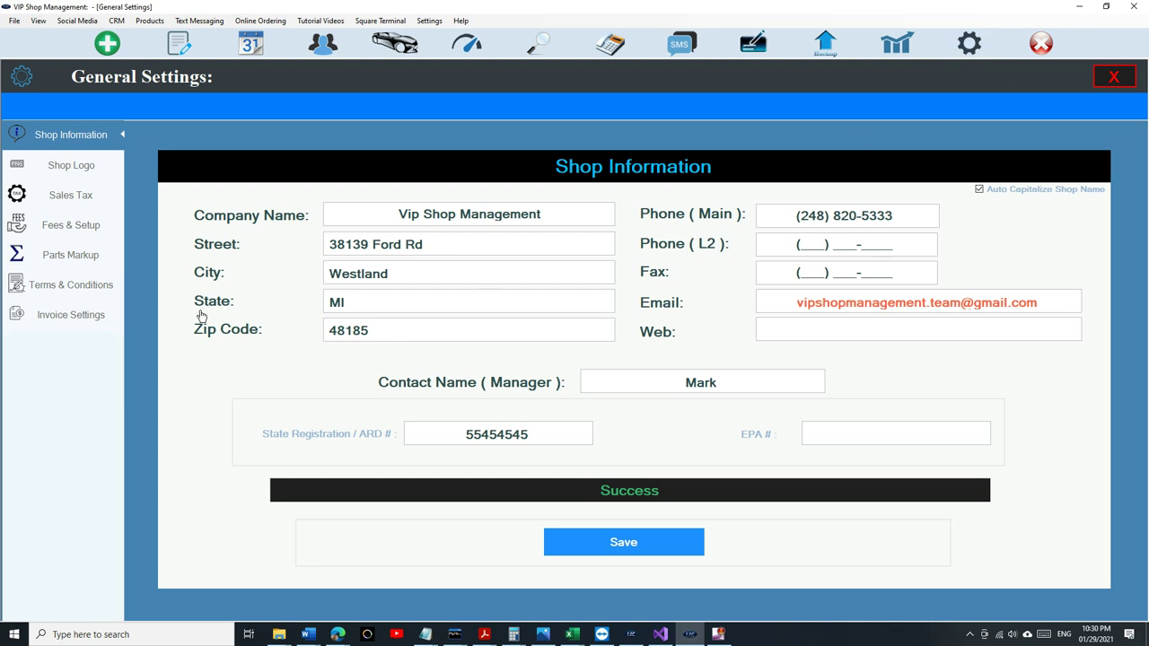
left_click(83, 319)
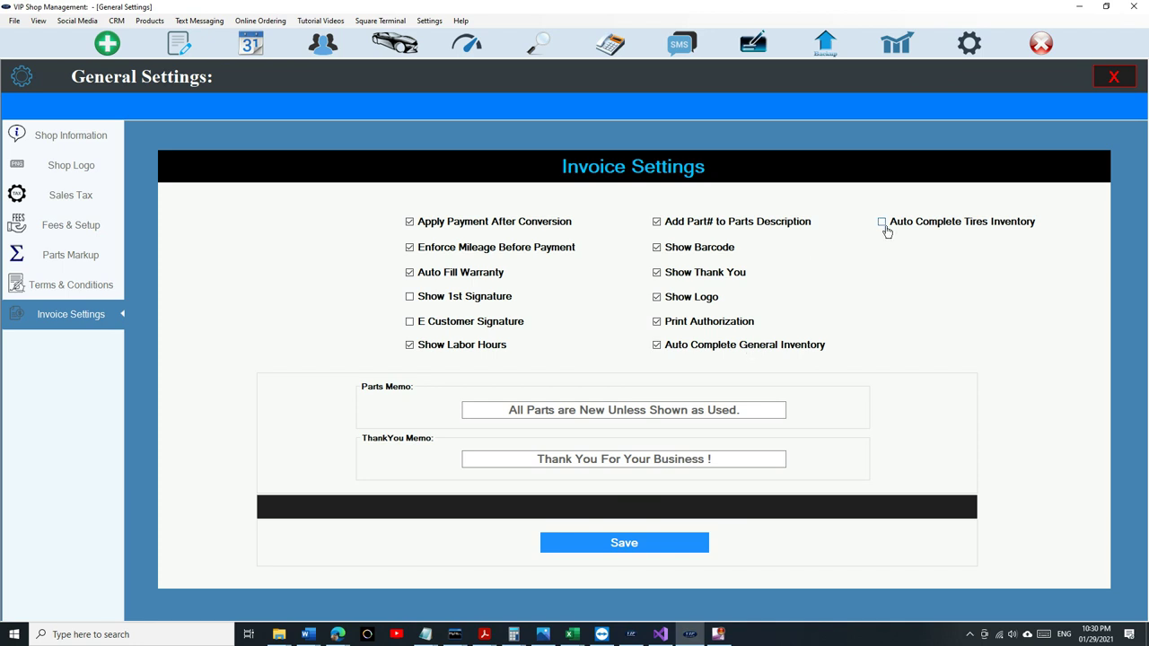
left_click(882, 223)
left_click(682, 549)
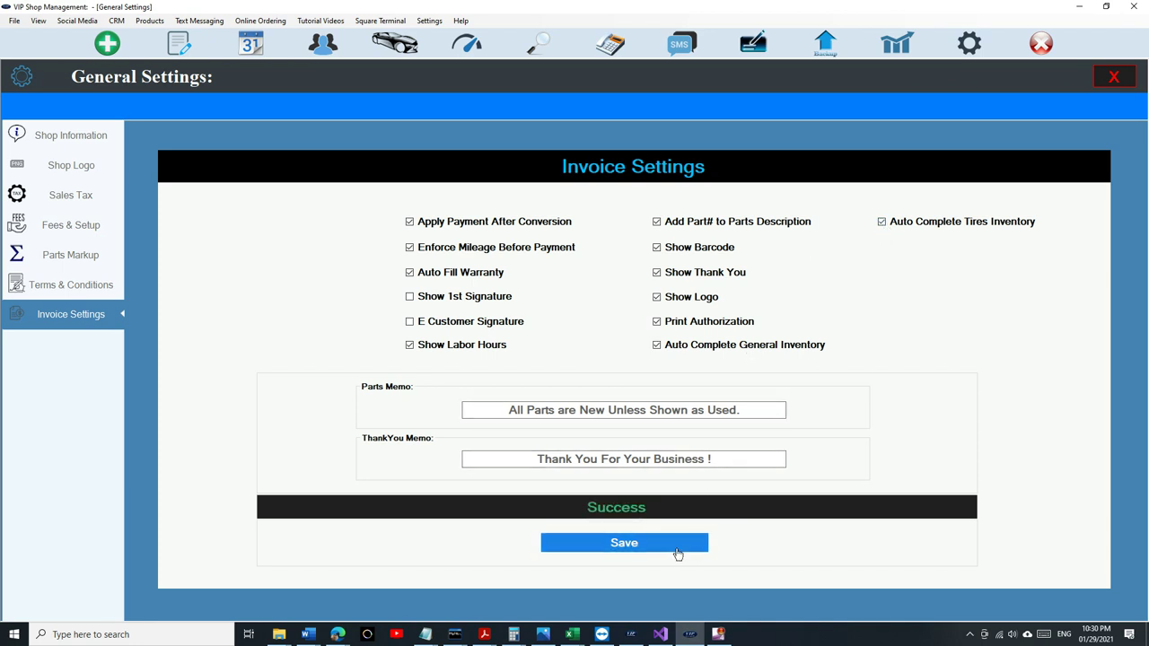
left_click(1113, 79)
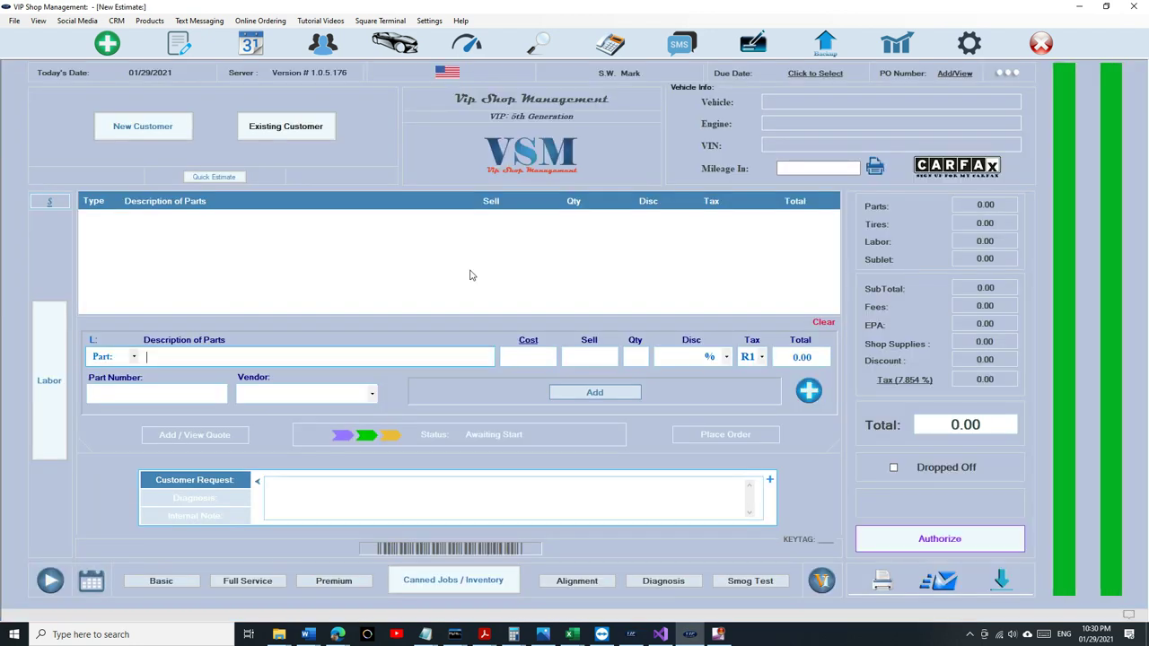
Step: Look up the existing customer by name and select their 2006 Pontiac G6 GT for the estimate
left_click(286, 128)
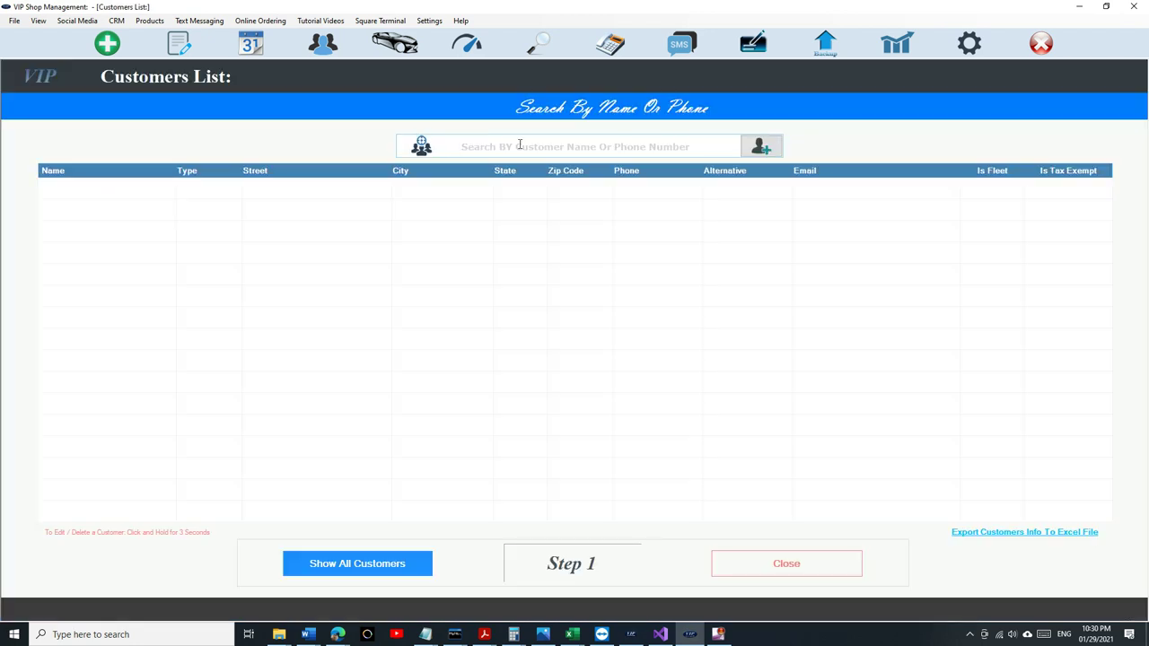
type("mudh")
left_click(518, 195)
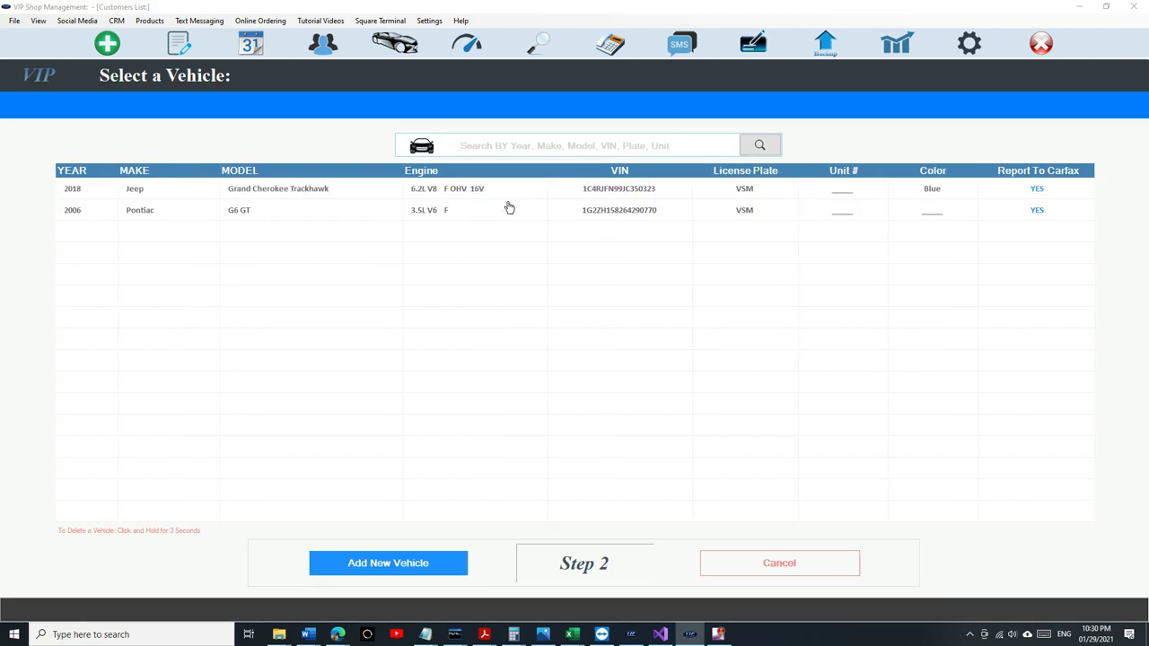
left_click(504, 218)
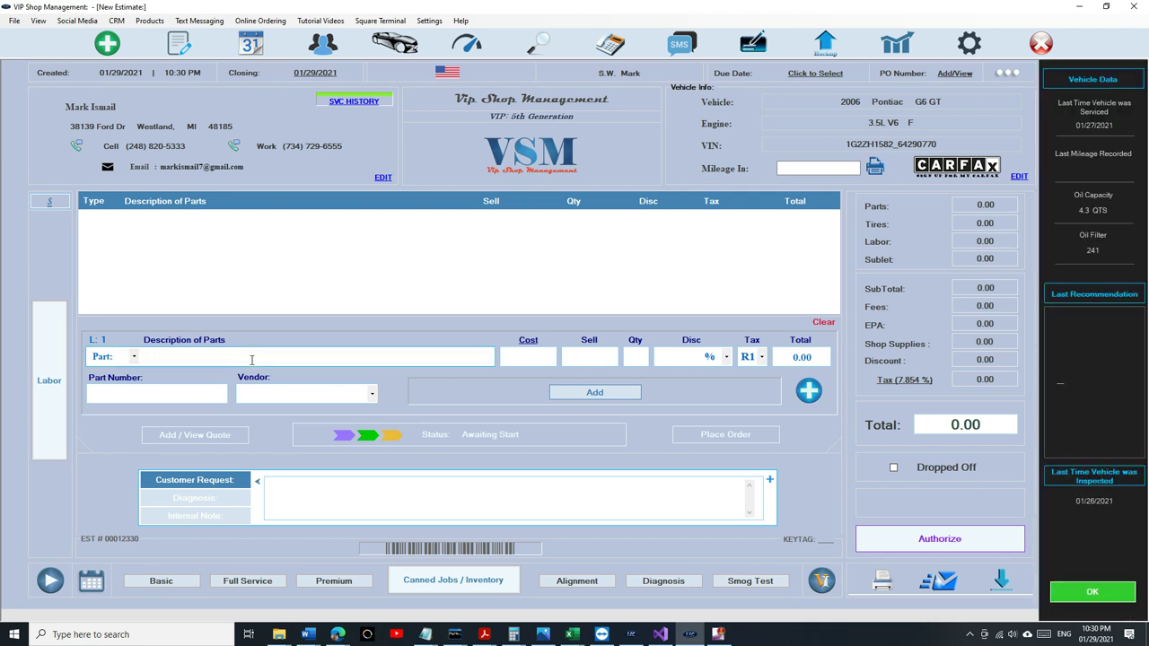
Step: Look up parts starting with "he" and add Headlight Bulb: 9006 to the estimate
type("he")
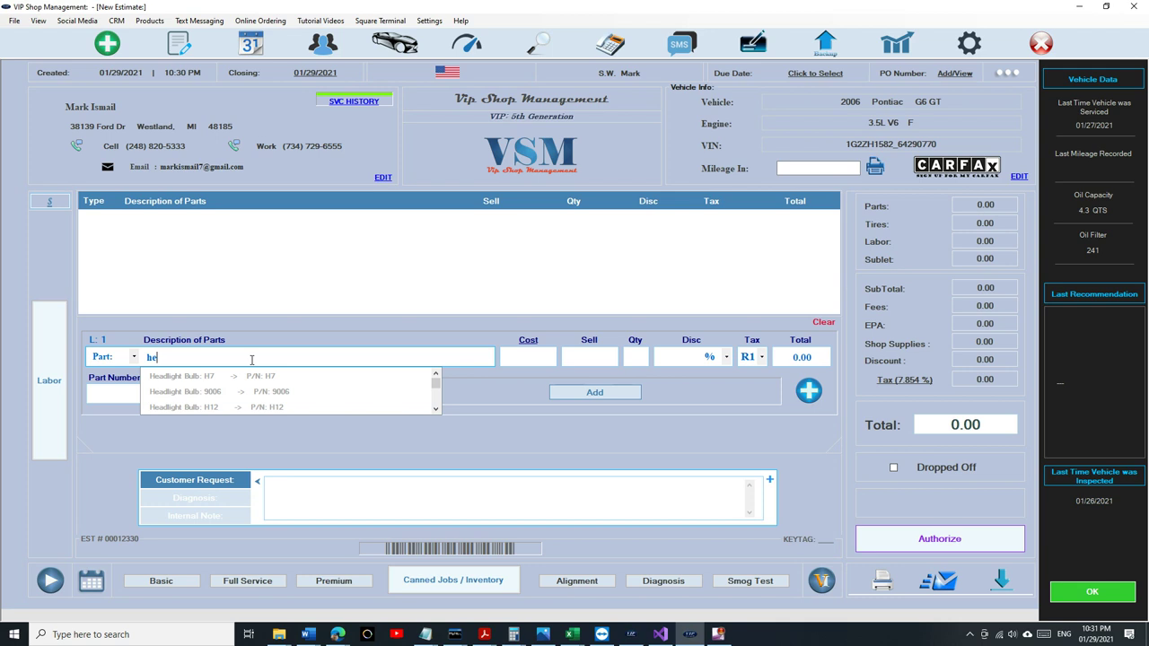
key("Down")
key("Down")
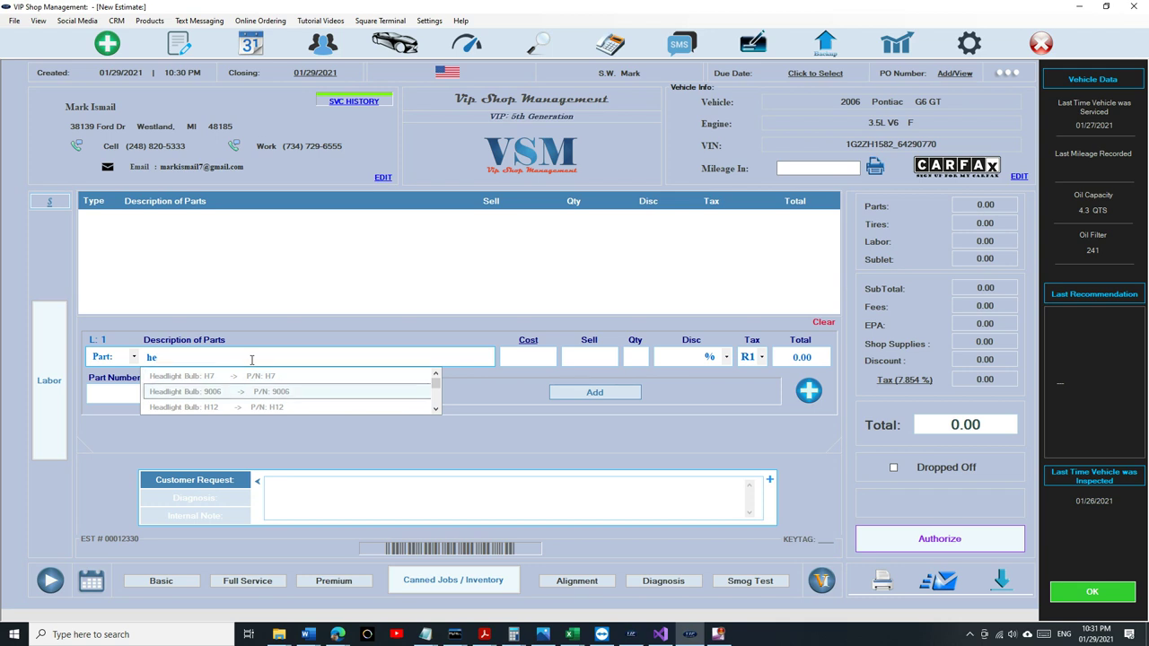
key("Return")
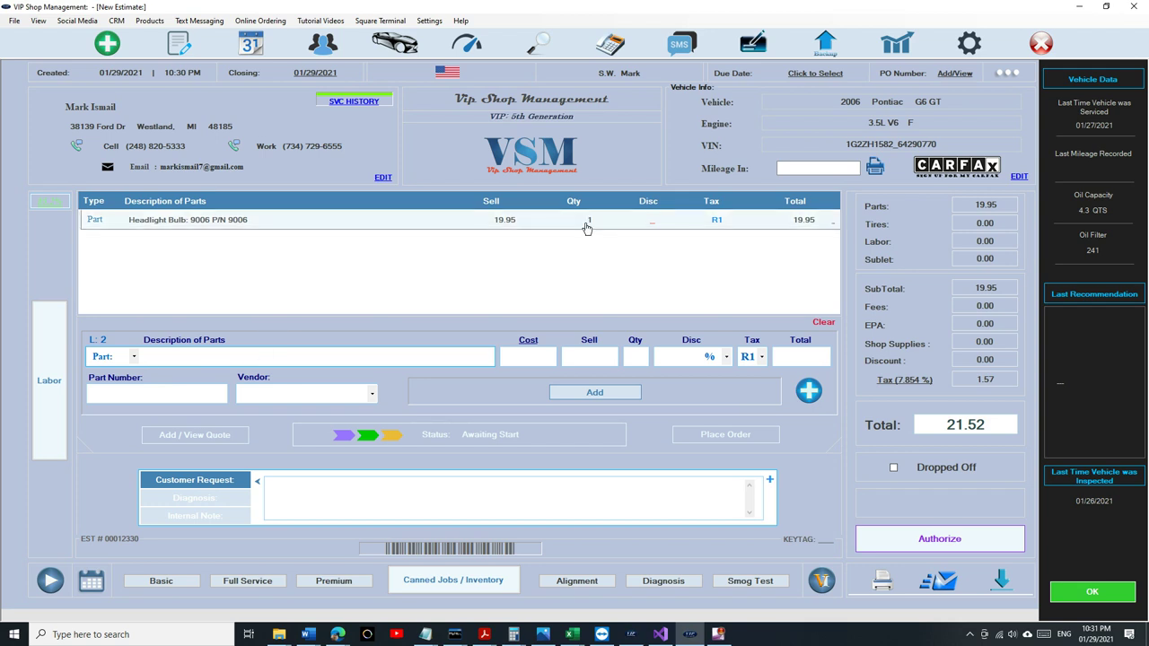
Step: Set the quantity of the 9006 headlight bulb line to 2
left_click(585, 228)
double_click(635, 358)
type("2")
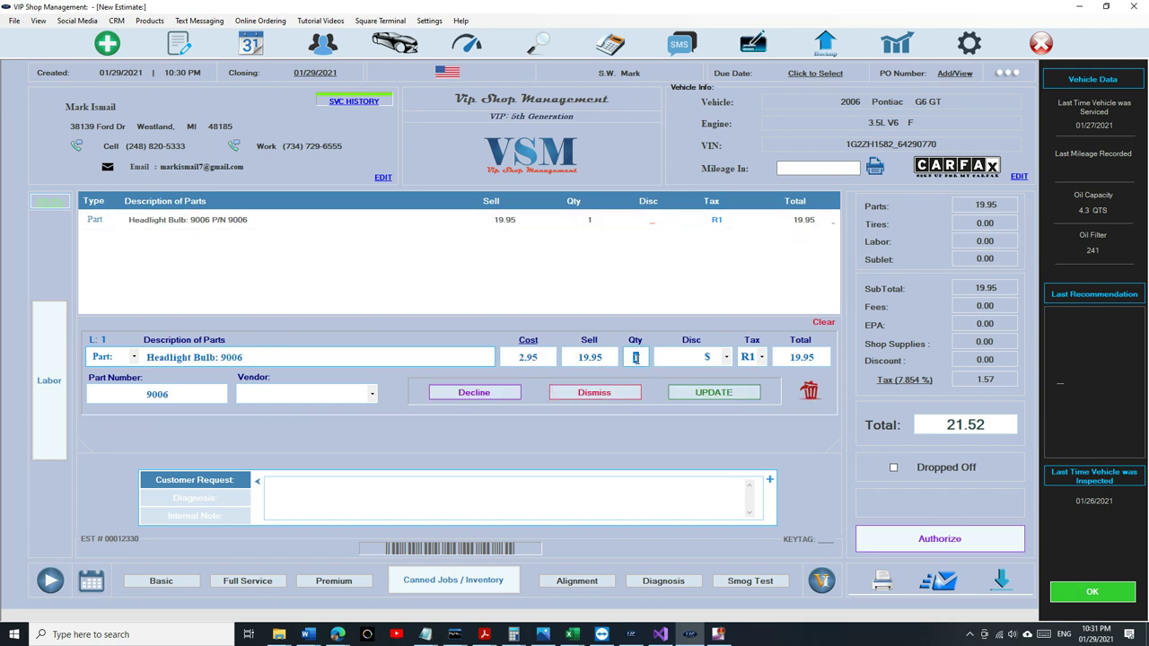
left_click(725, 394)
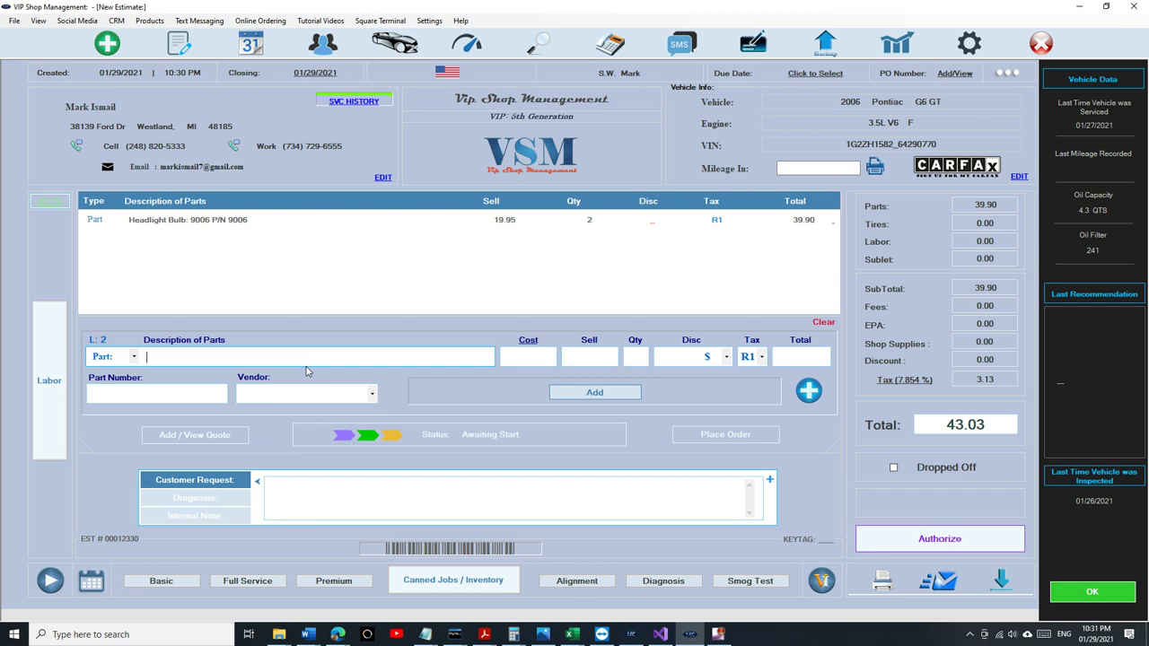
Step: Look up parts by "bulb" and by "h12", and add Headlight Bulb: H12 to the estimate
type("bulb")
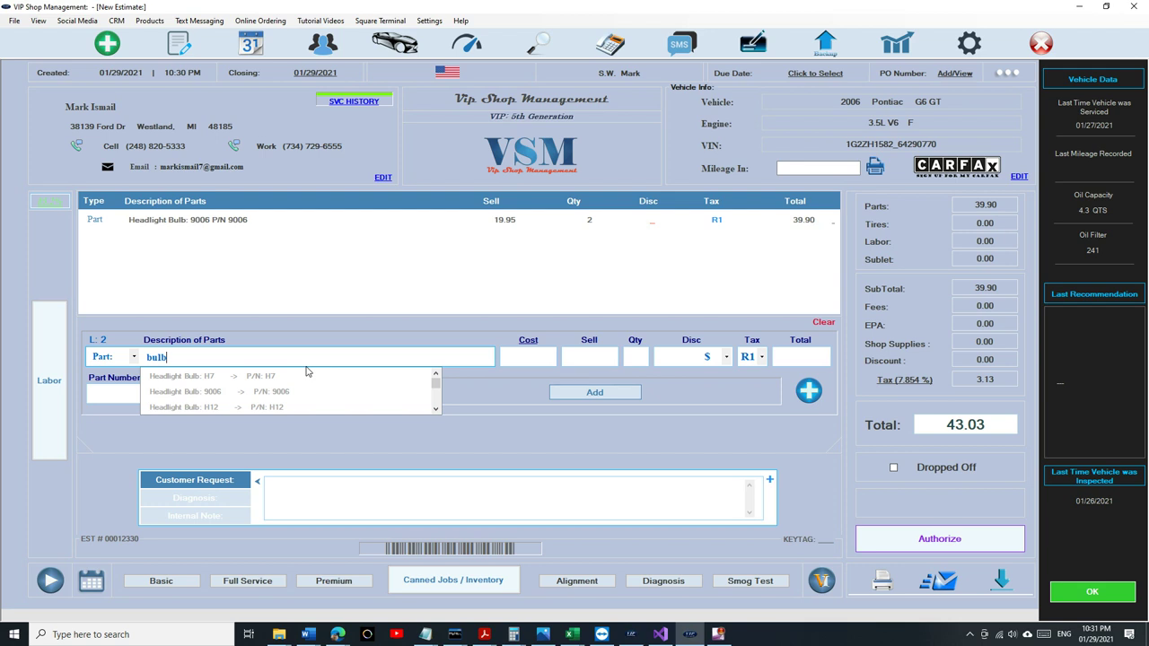
key("BackSpace")
key("BackSpace")
key("BackSpace")
key("BackSpace")
type("h12")
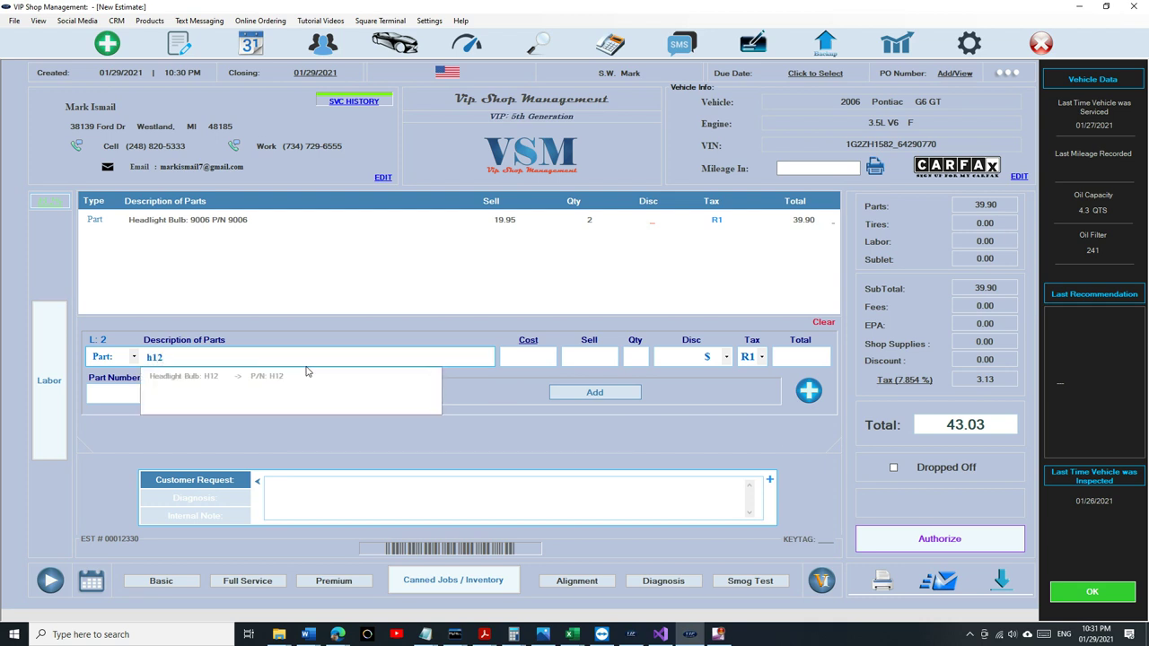
key("Down")
key("Return")
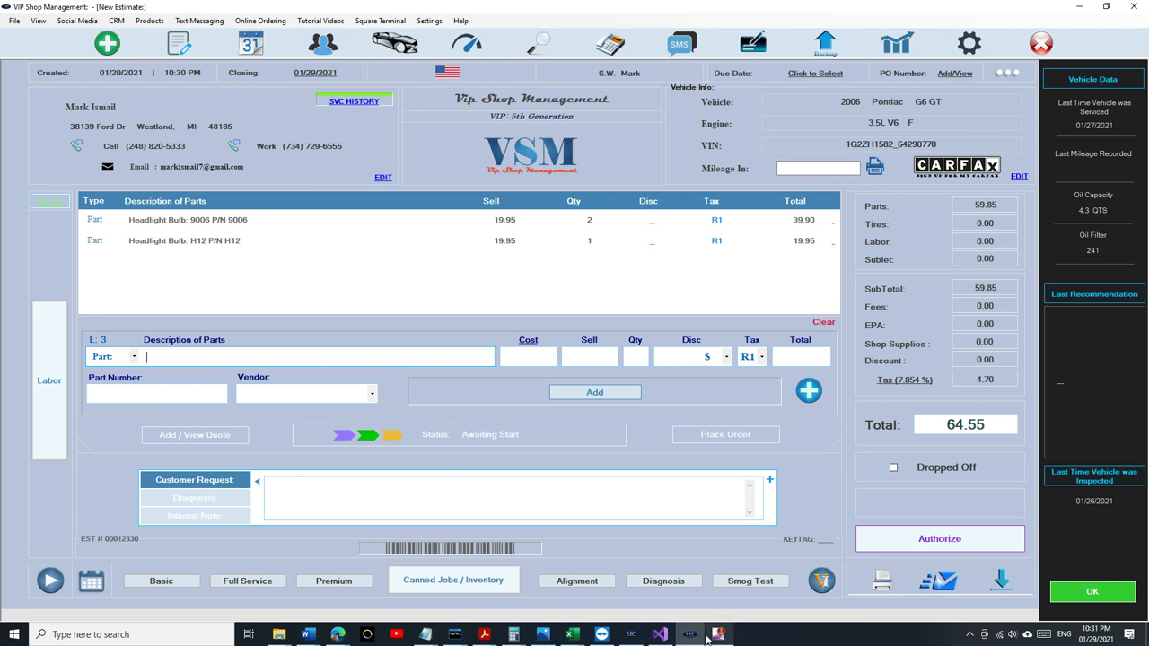
Step: Dismiss the vehicle data panel and delete both headlight bulb lines from the estimate
left_click(1099, 592)
left_click(734, 240)
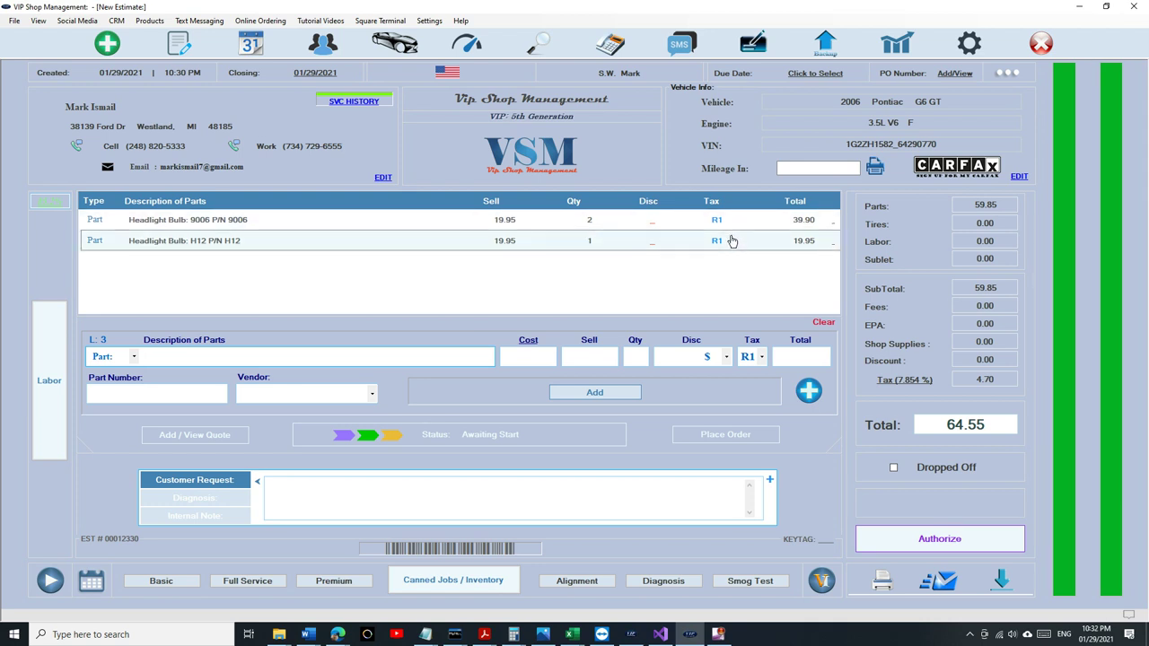
left_click(809, 391)
left_click(778, 256)
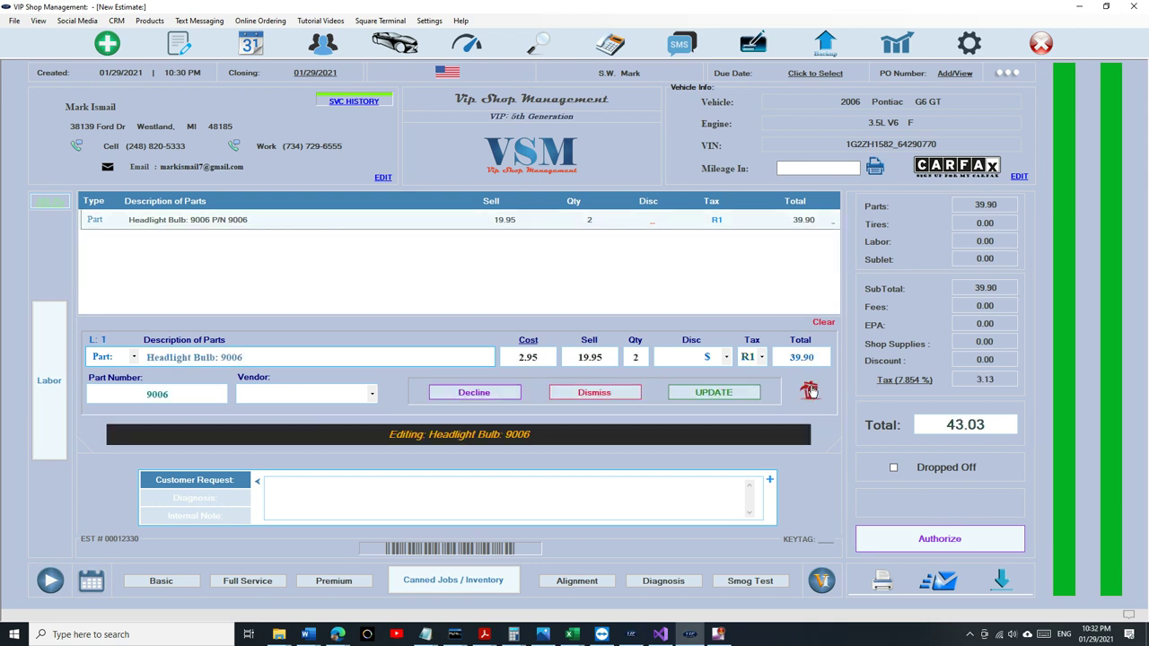
left_click(813, 387)
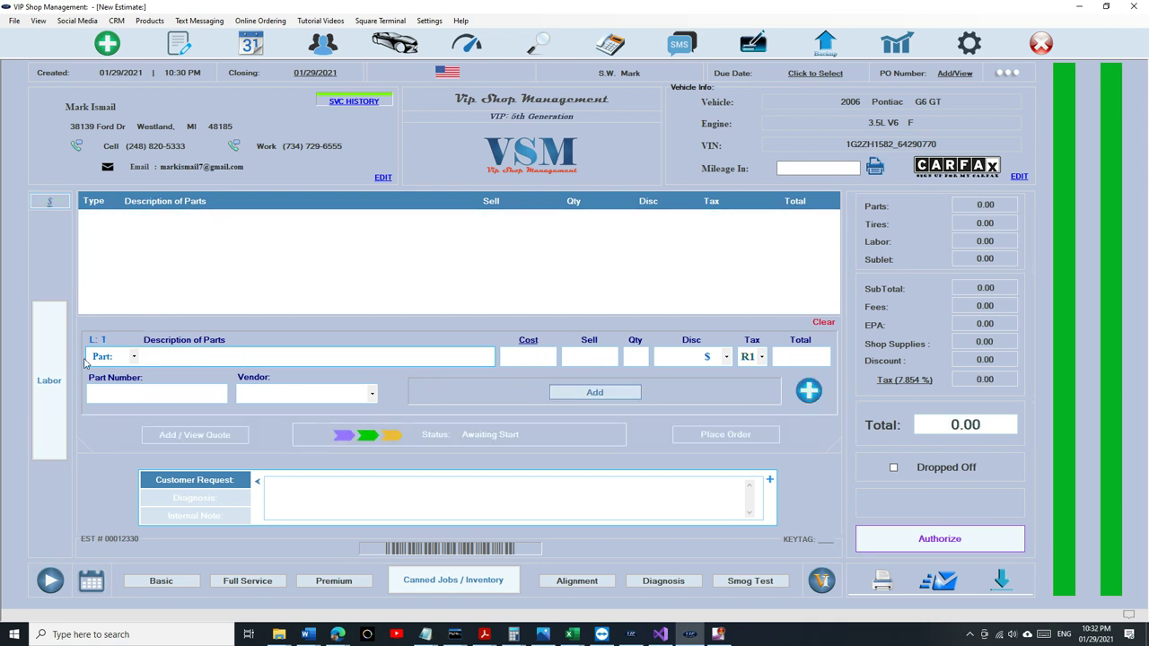
Step: Add a tire line to the estimate using part number za51515155
left_click(40, 380)
left_click(45, 381)
left_click(115, 358)
left_click(104, 383)
left_click(182, 396)
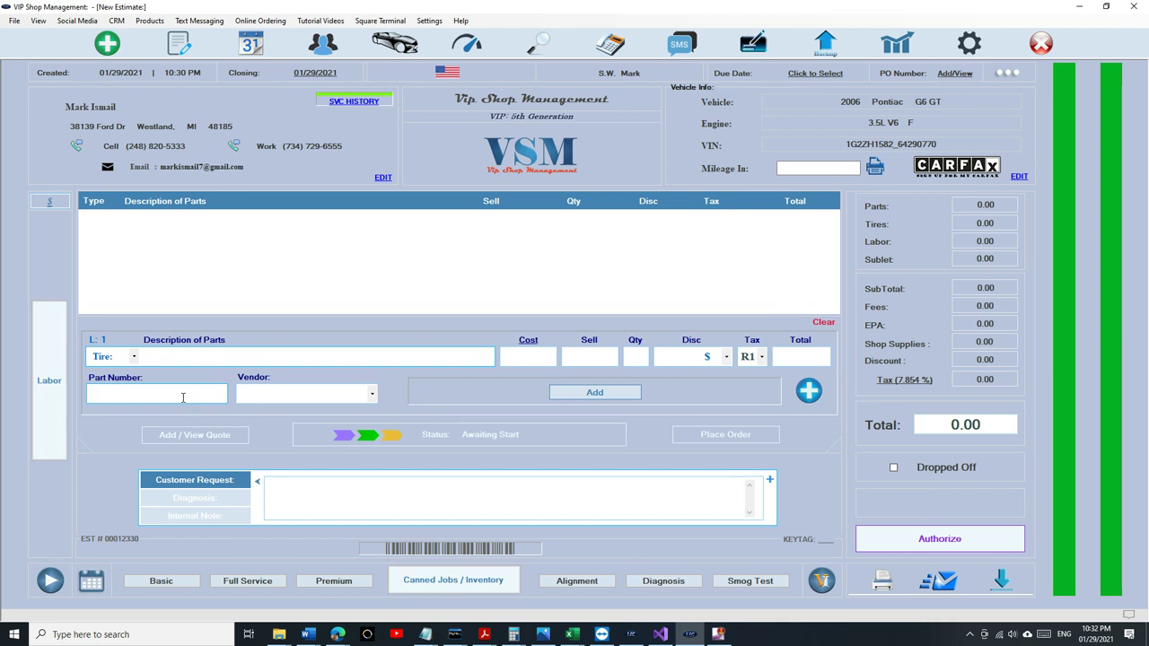
type("za51515155")
key("Return")
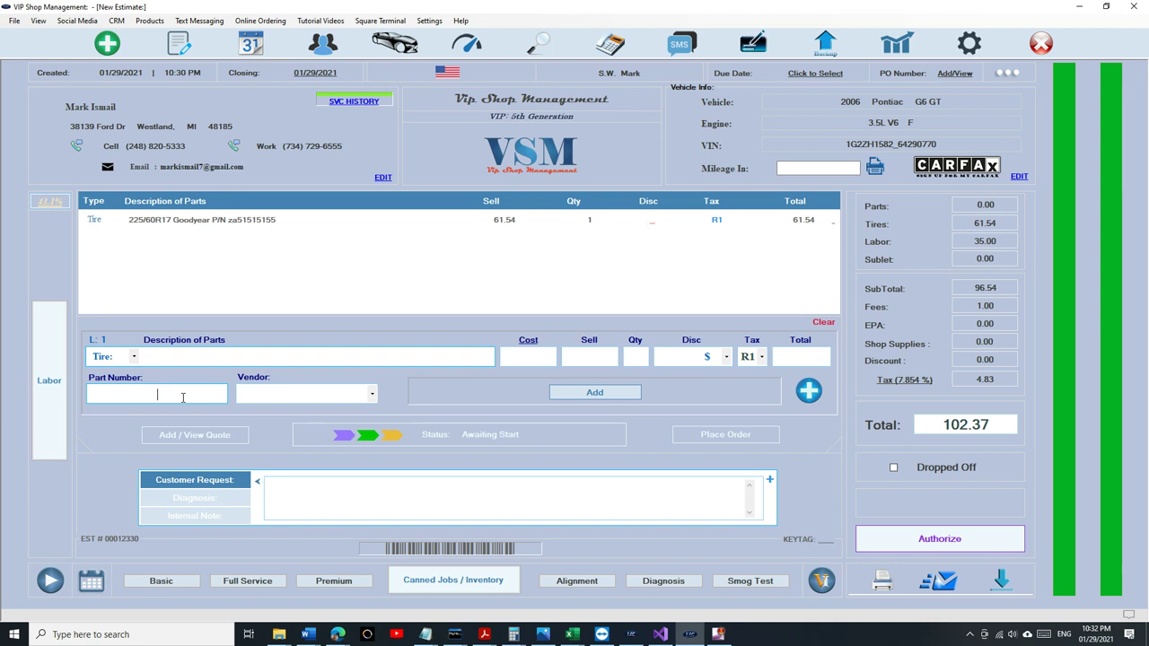
Step: Delete the Goodyear tire line and look up 225/60 in a new tire entry
left_click(384, 226)
left_click(808, 393)
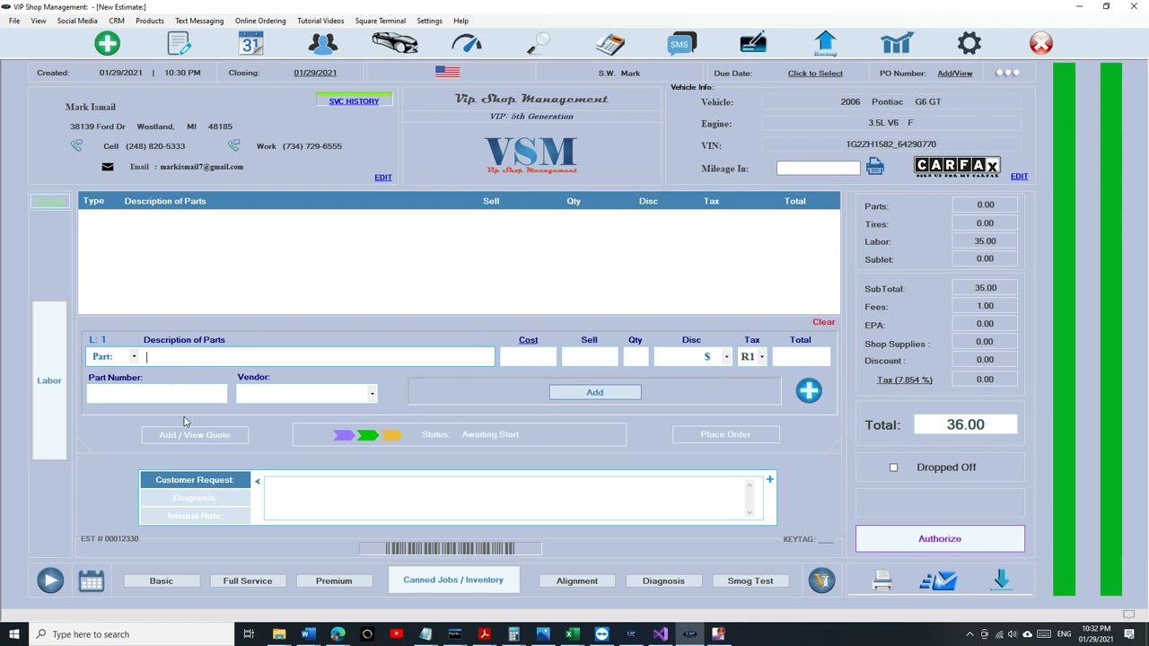
left_click(117, 359)
left_click(104, 375)
type("225")
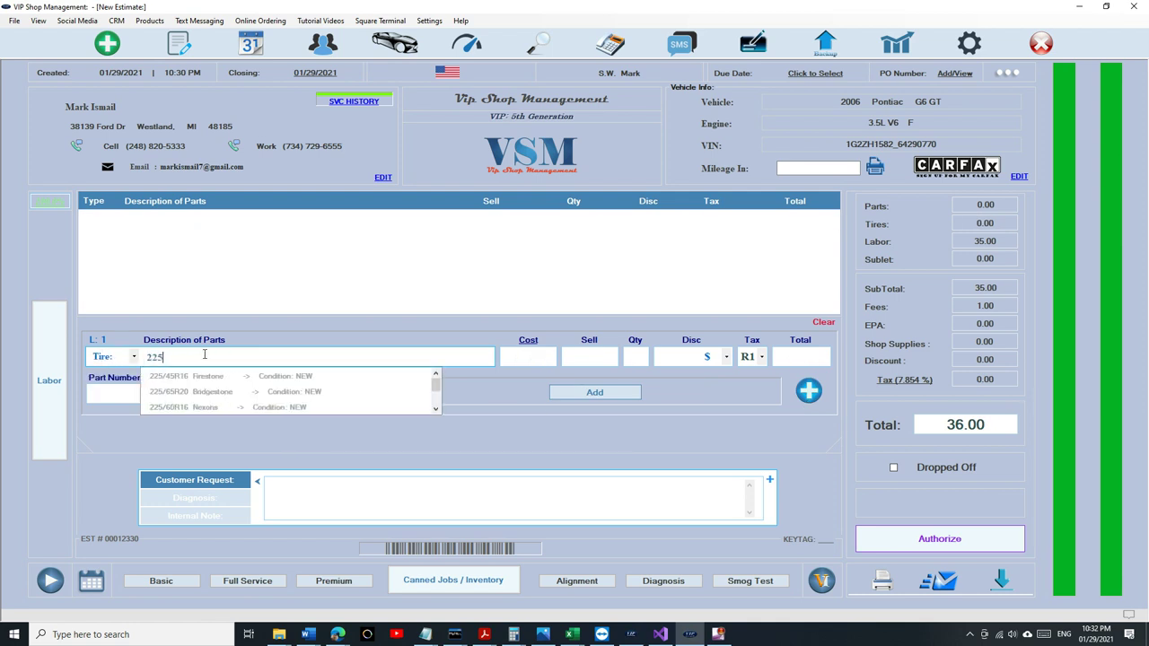
type("/60")
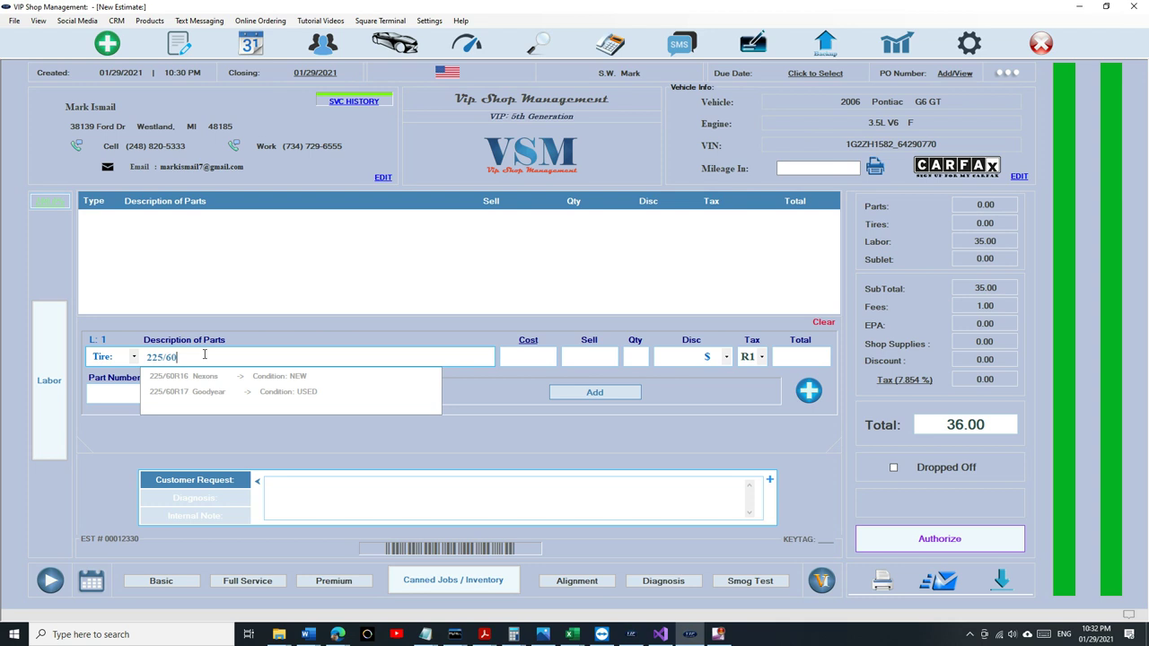
Step: Re-enter 225/60 as the tire description and add the used 225/60R17 Goodyear to the estimate
key("BackSpace")
key("BackSpace")
key("BackSpace")
key("BackSpace")
key("BackSpace")
key("BackSpace")
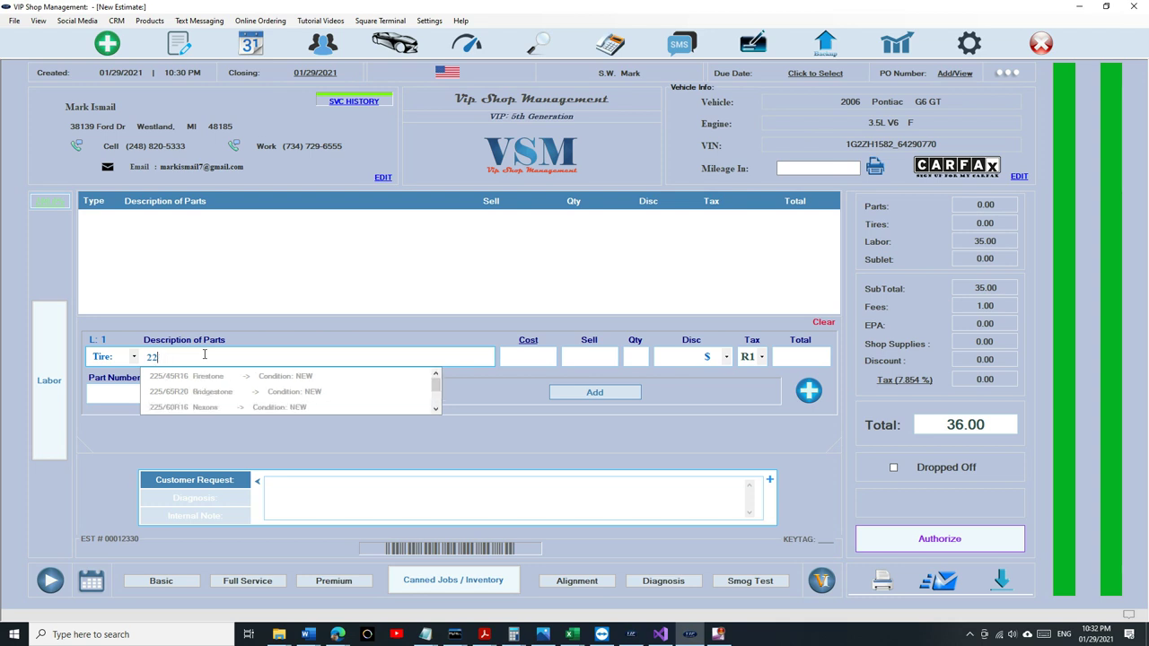
type("225/60")
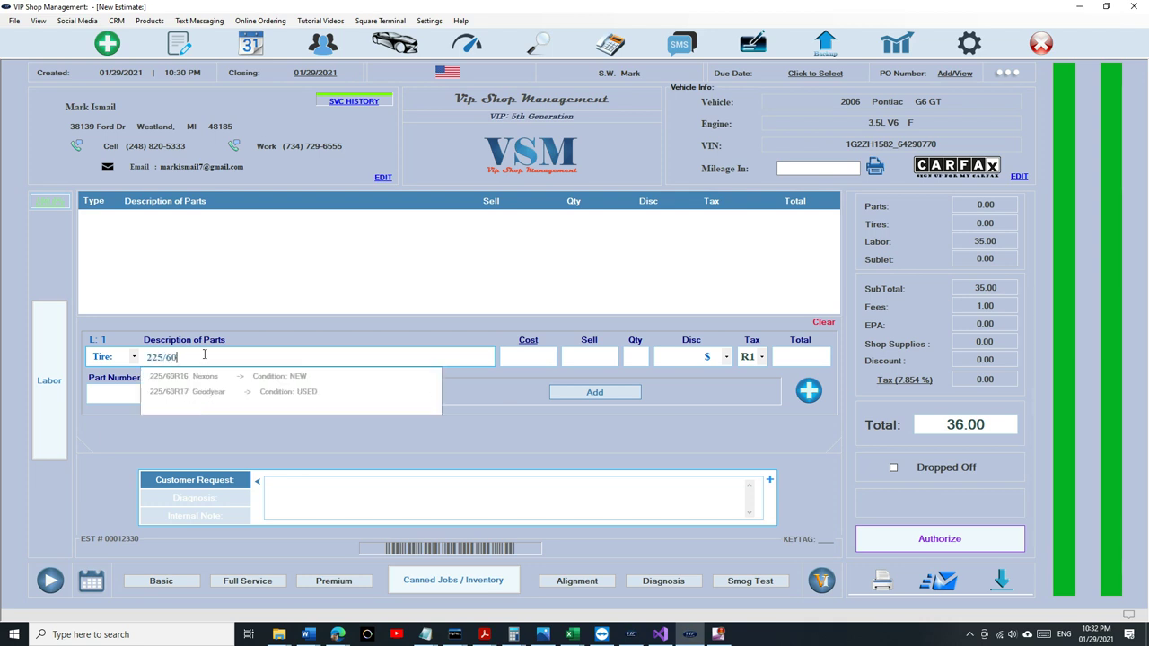
key("Down")
key("Down")
key("Return")
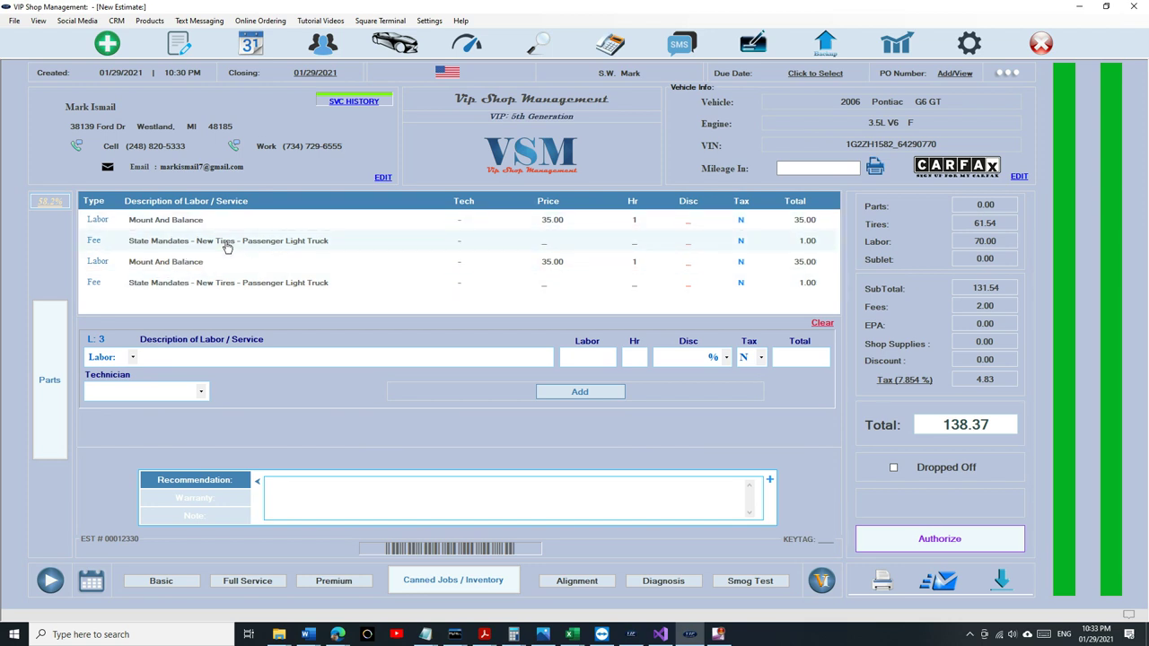
Step: Clear all labor and fee lines, and delete the 225/60R17 Goodyear tire from the parts list
left_click(823, 323)
left_click(644, 346)
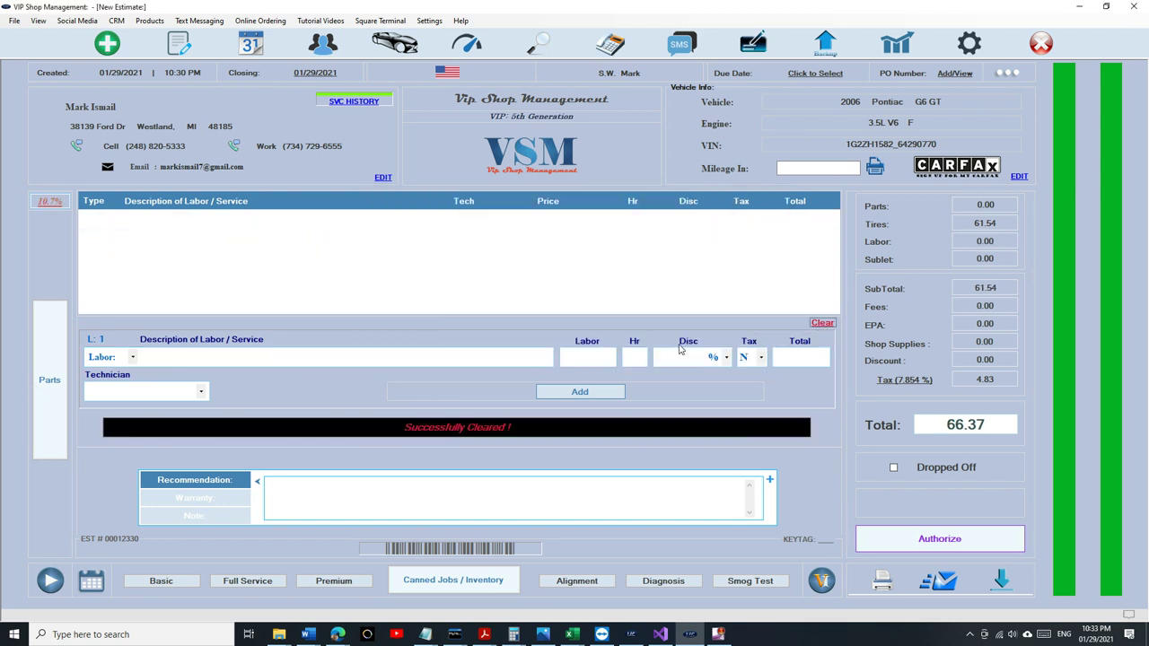
left_click(50, 380)
left_click(196, 220)
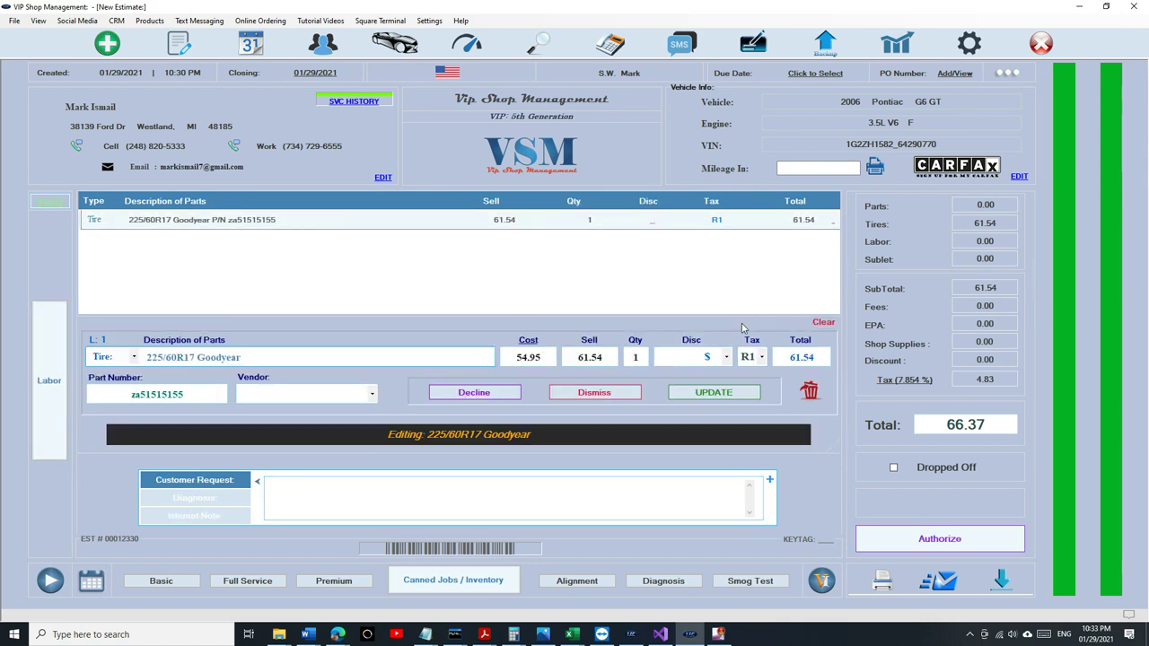
left_click(815, 398)
Step: Look up 225/6 in a tire entry, add the new 225/60R16 Nexons tire, and return to the parts list
left_click(127, 359)
left_click(102, 382)
left_click(184, 357)
type("2256")
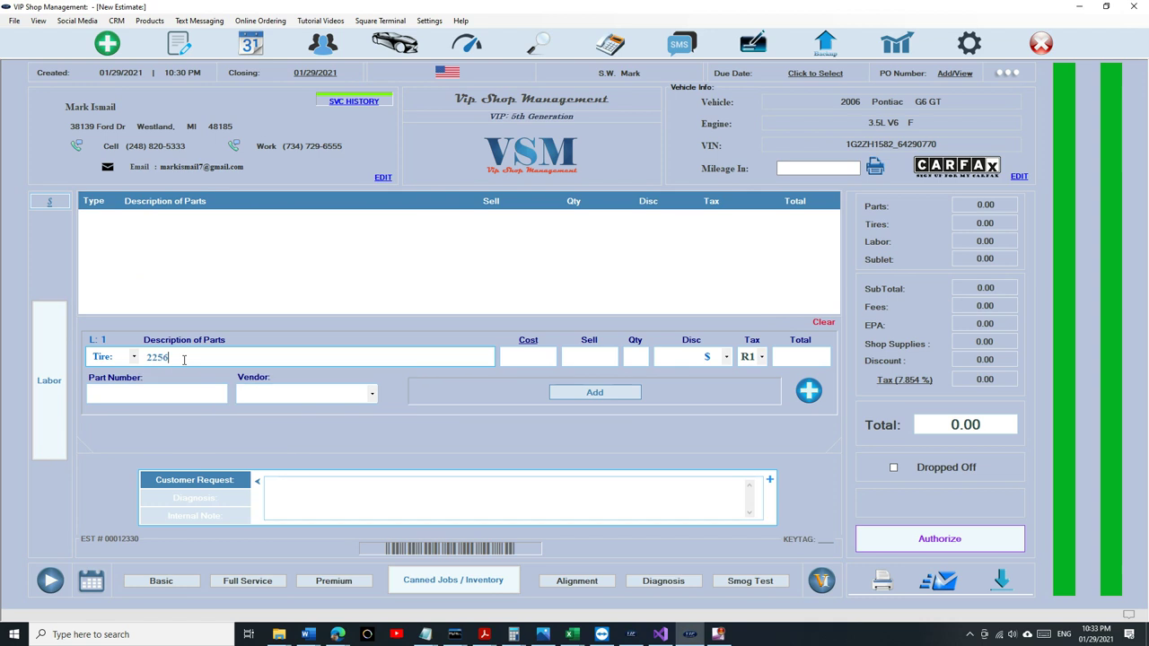
key("BackSpace")
type("/6")
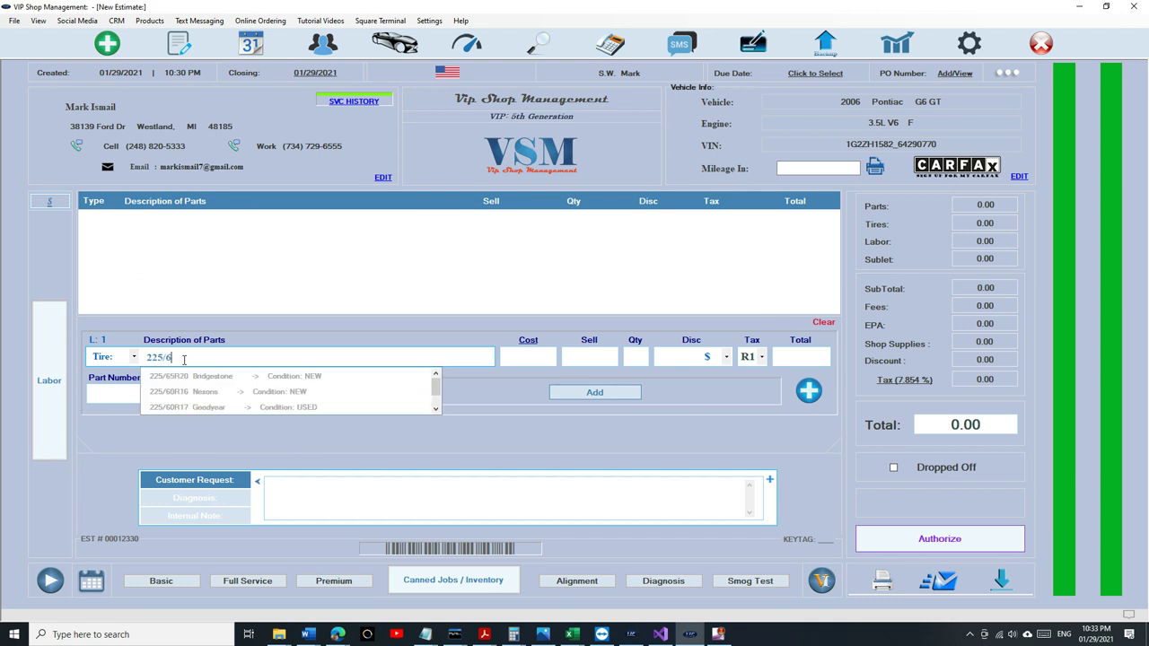
key("Down")
key("Down")
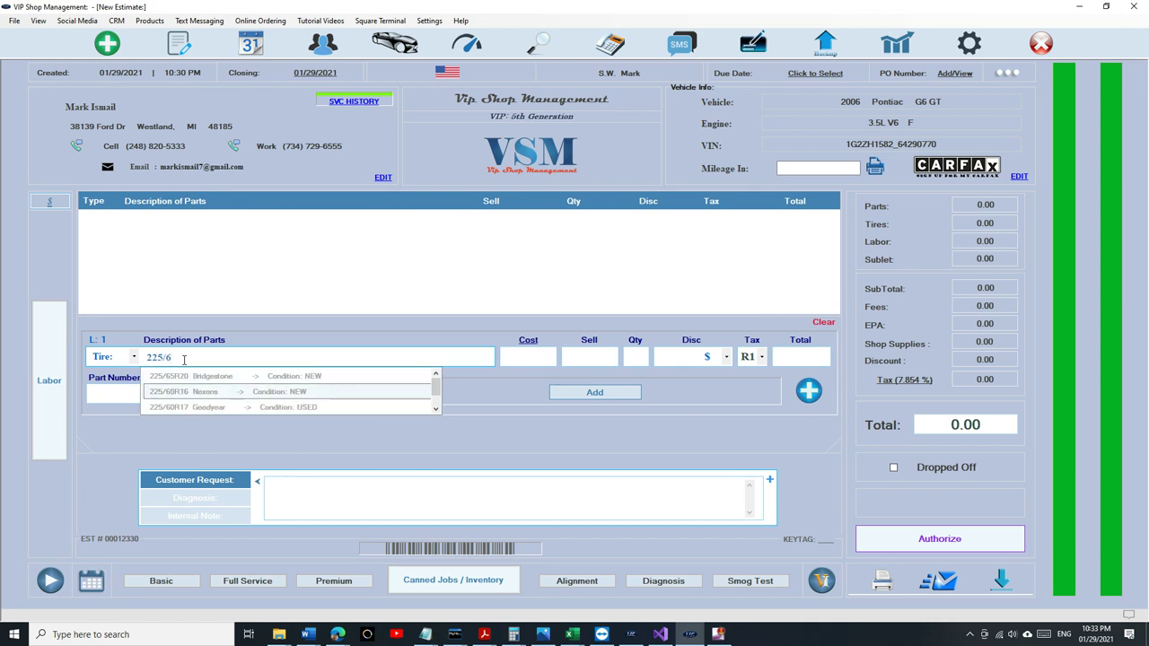
key("Return")
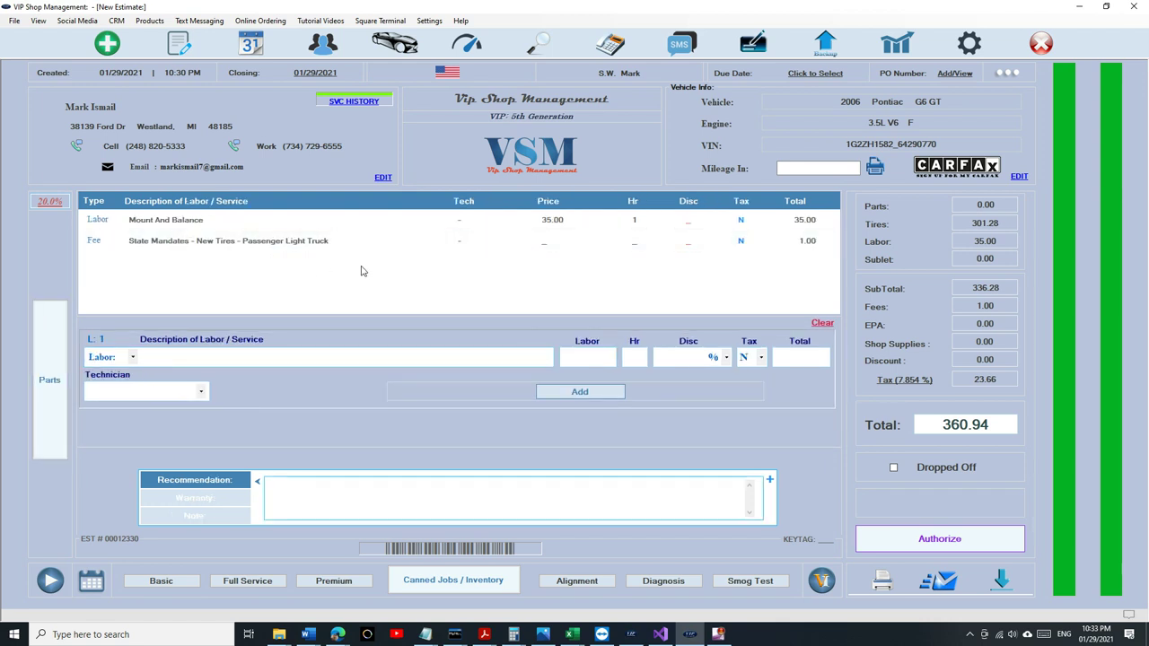
left_click(50, 363)
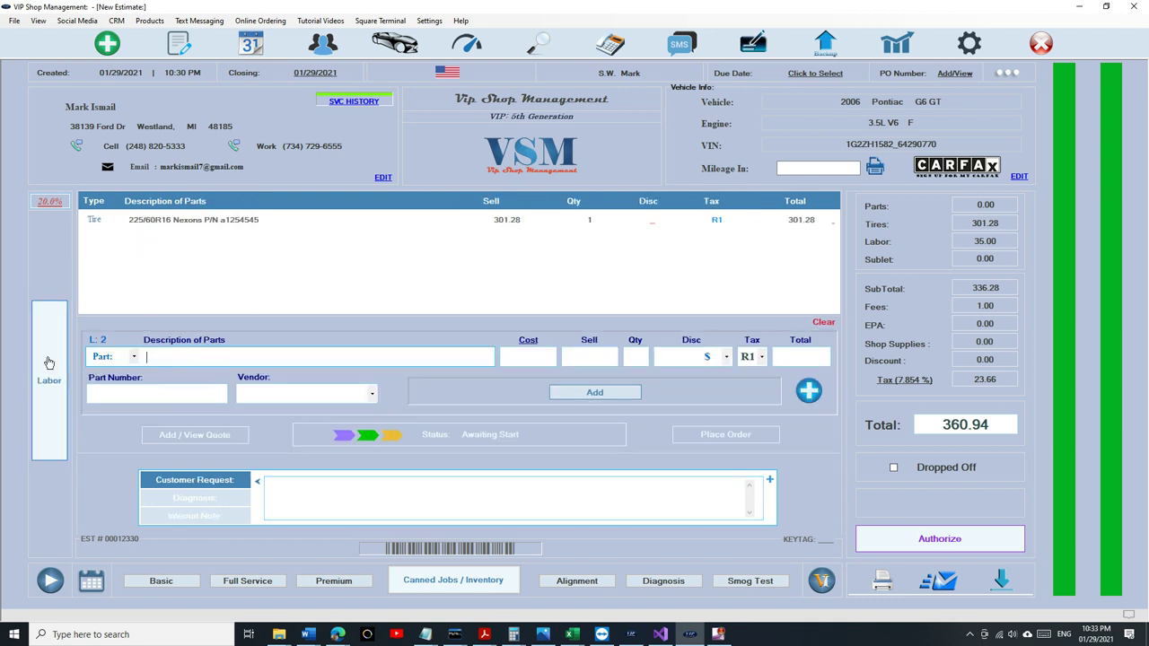
Step: Open the general inventory from the canned jobs and inventory window and search it for "di"
left_click(439, 579)
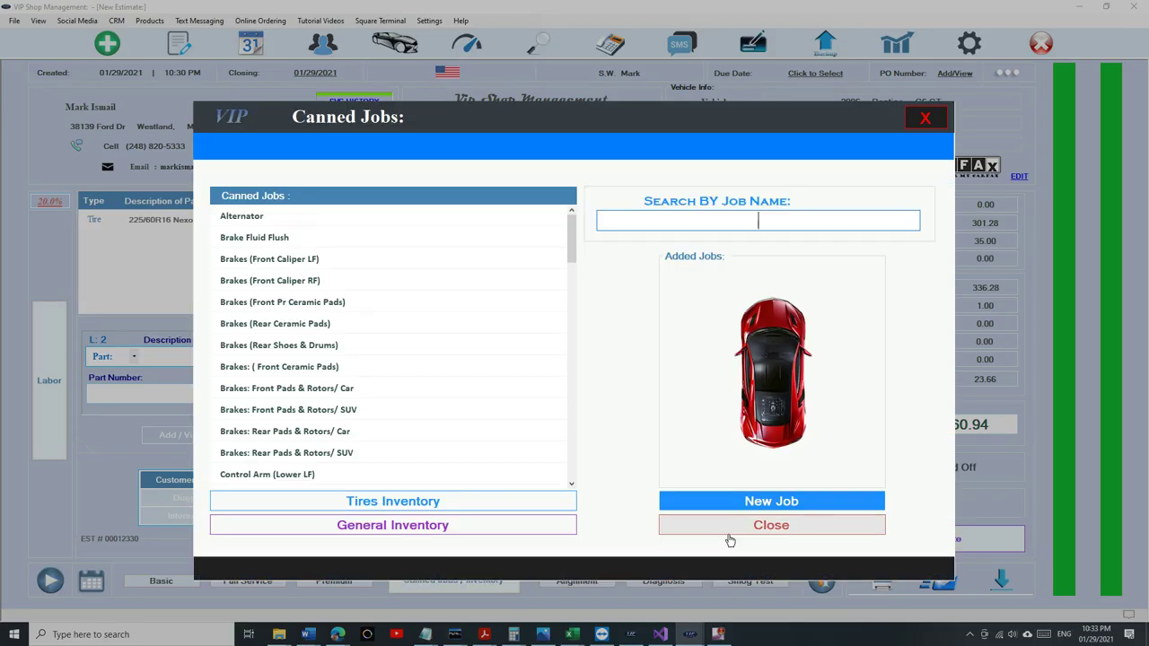
left_click(732, 529)
left_click(491, 582)
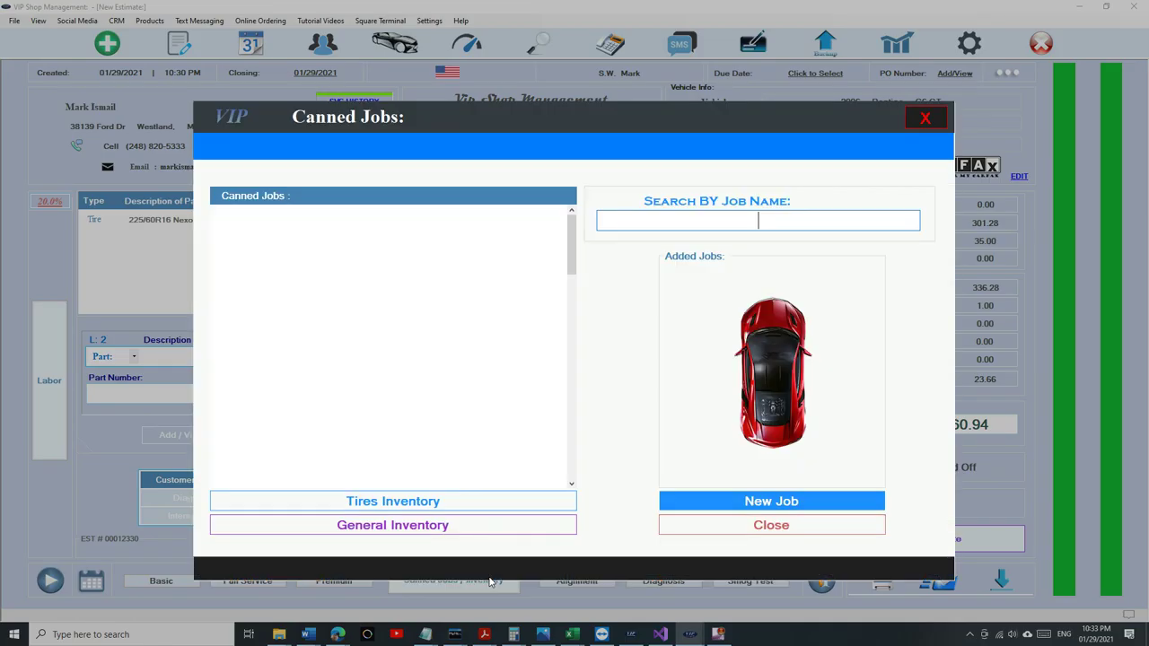
left_click(396, 521)
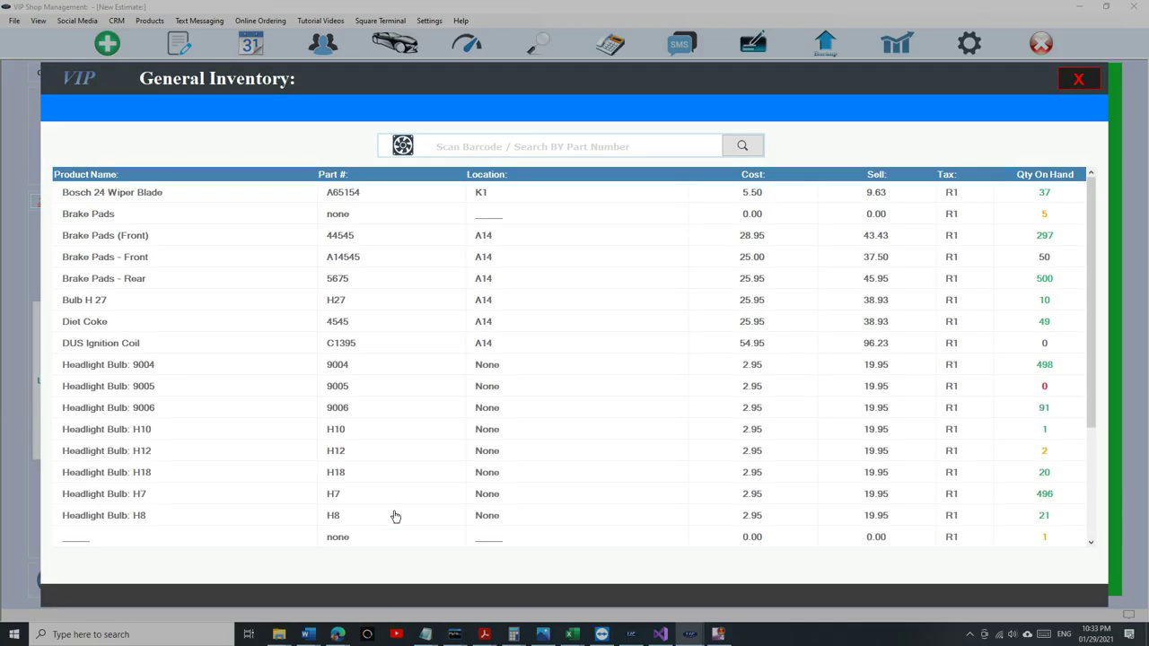
left_click(547, 144)
type("di")
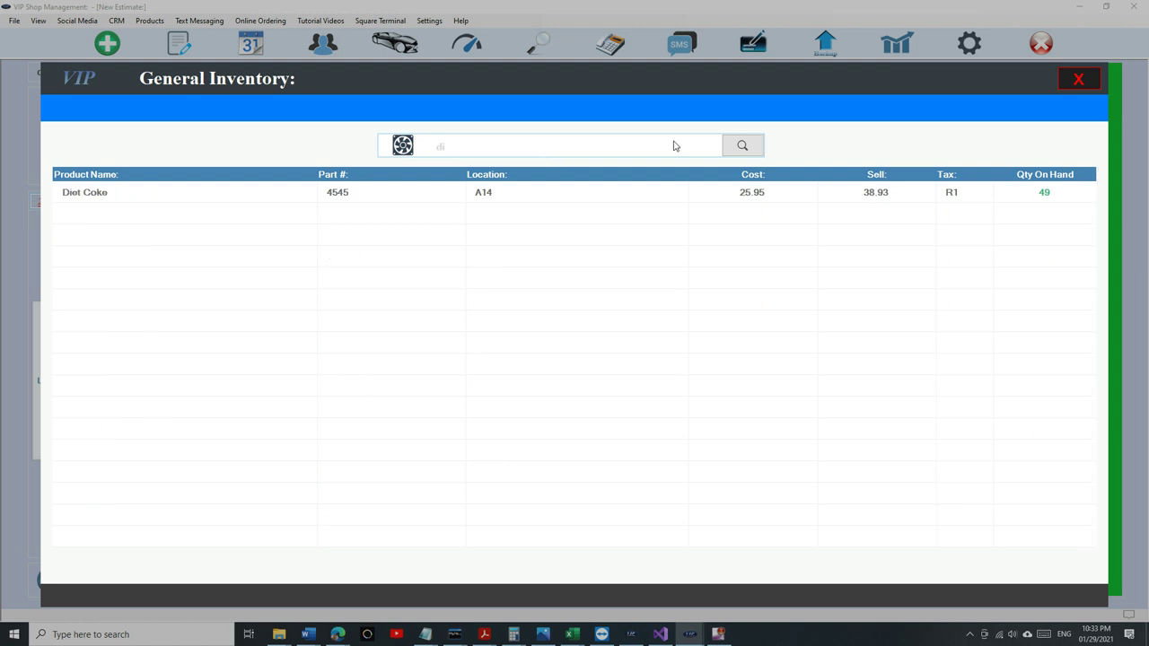
Step: Open the quantity entry for Diet Coke, cancel it without adding the product, and return to the estimate
double_click(682, 198)
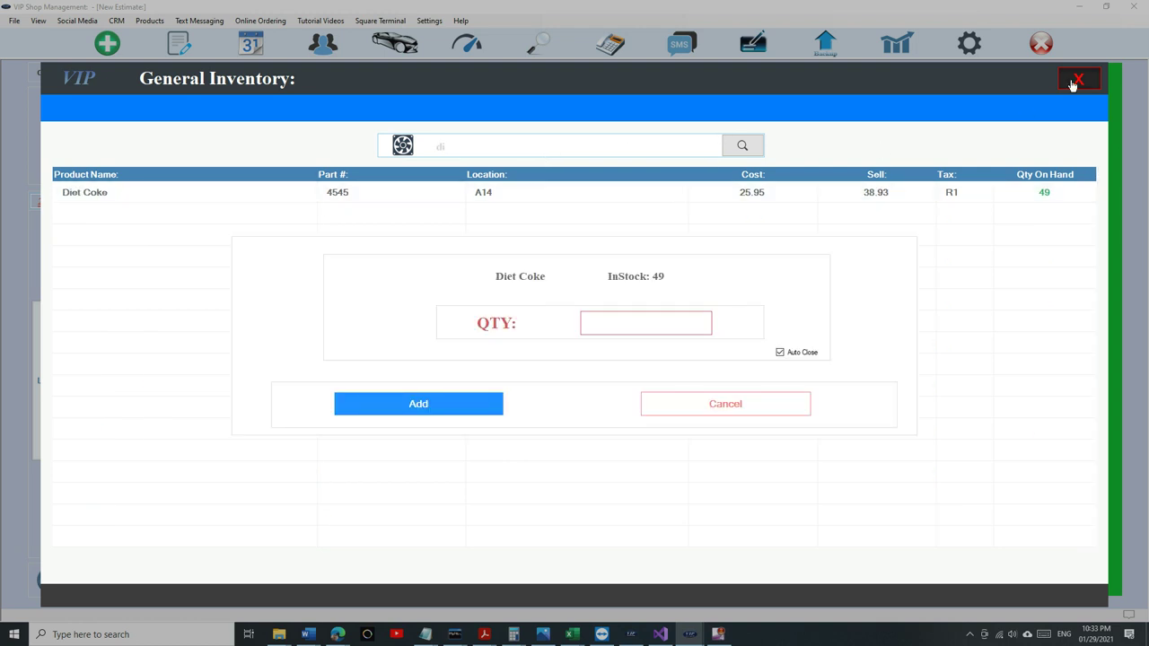
left_click(761, 405)
left_click(1078, 79)
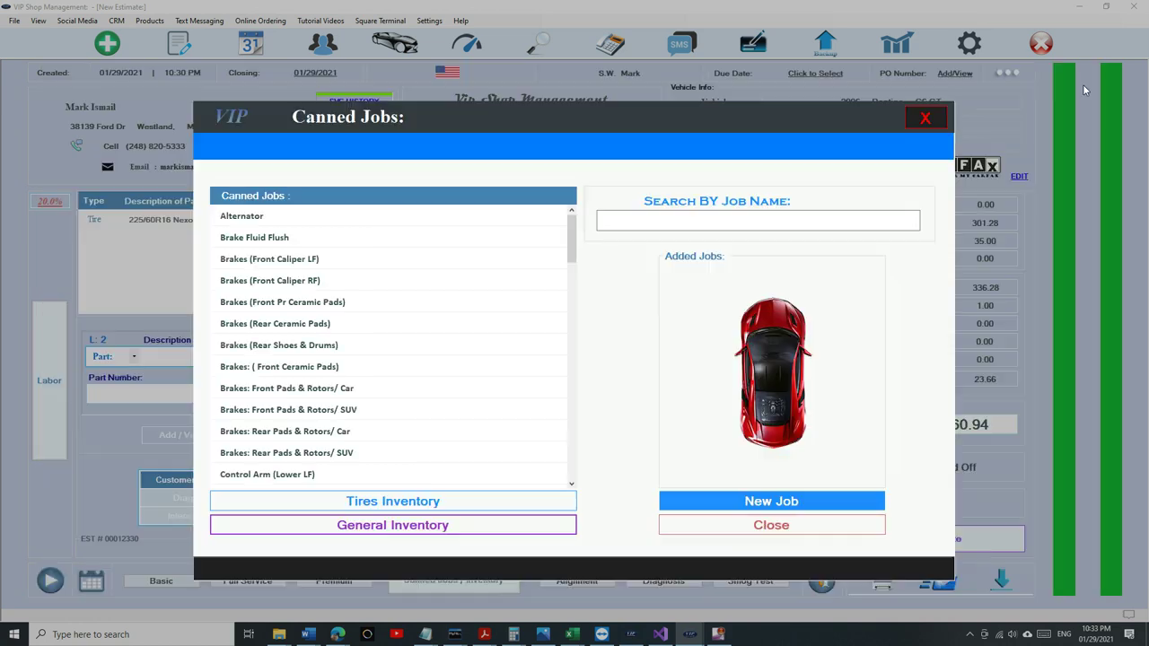
left_click(923, 117)
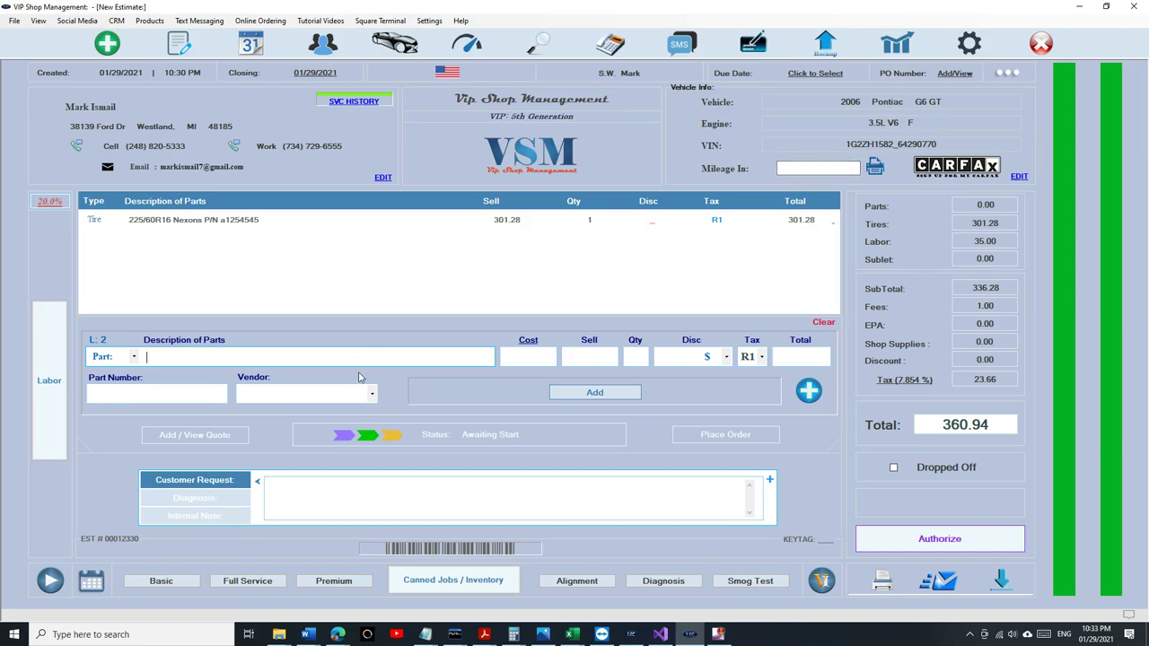
Step: Reopen the general inventory, browse the product list down to the wiper blades, and return to the estimate
left_click(452, 588)
left_click(448, 529)
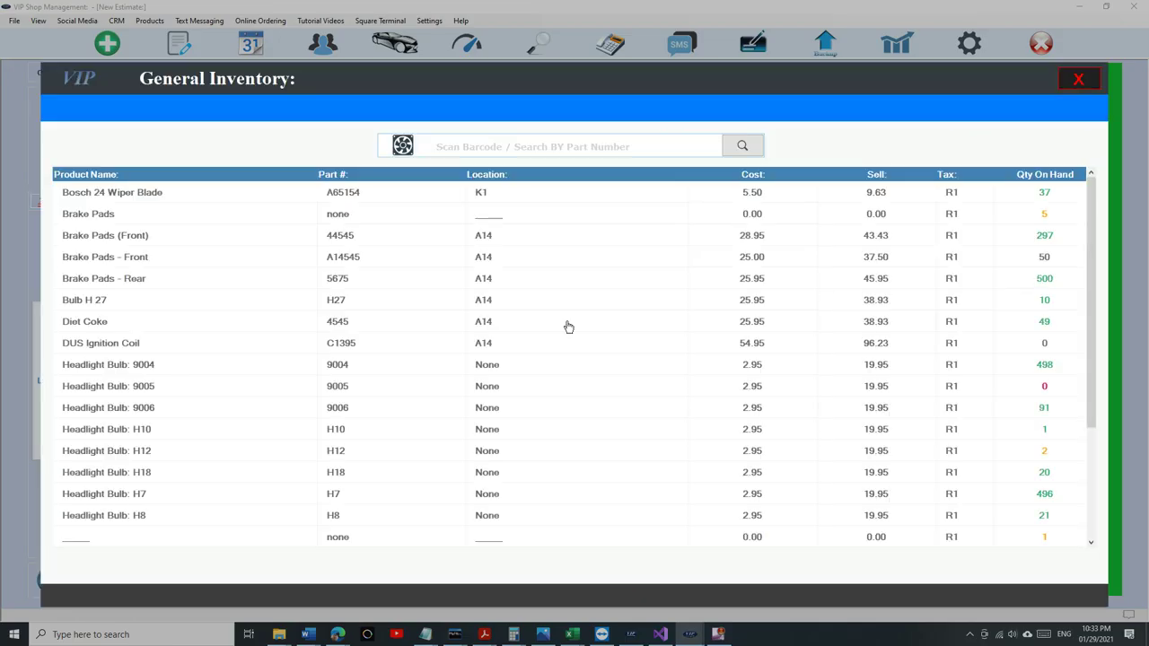
scroll(687, 278, "down", 3)
scroll(589, 343, "up", 3)
scroll(589, 344, "down", 3)
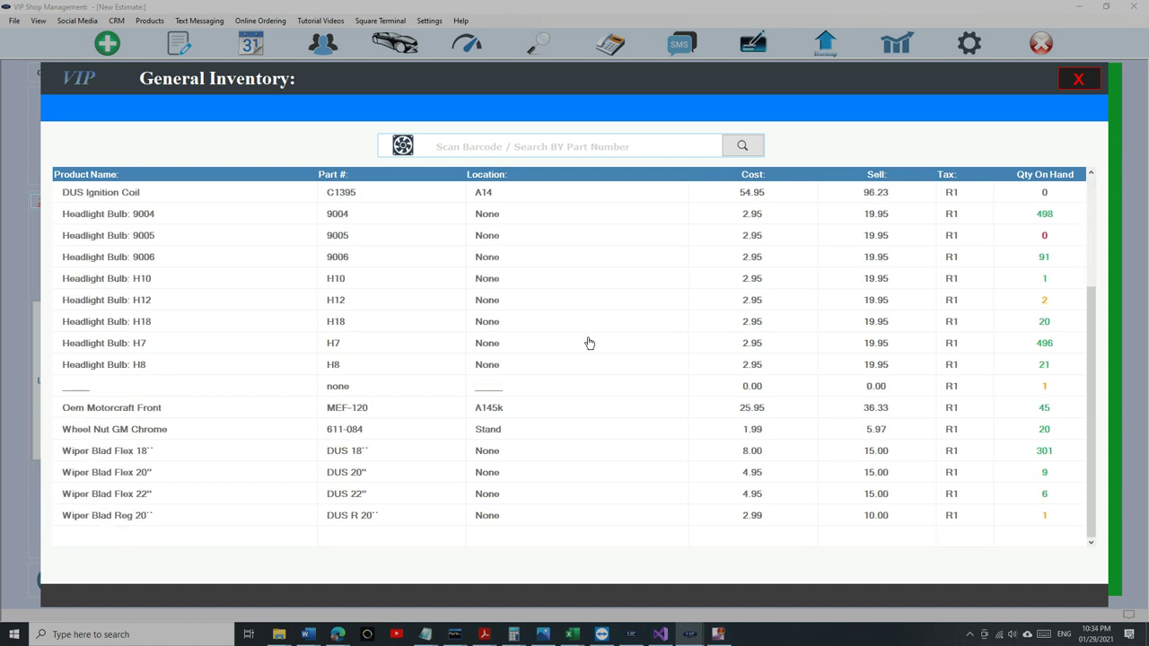
left_click(1078, 79)
left_click(922, 118)
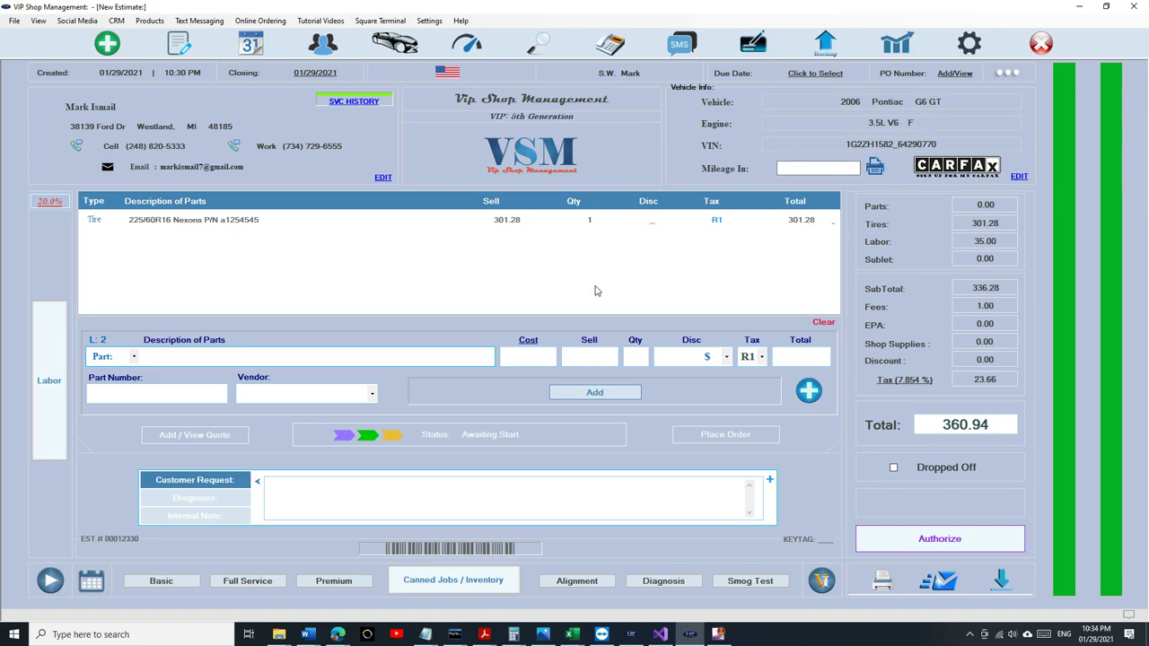
left_click(487, 581)
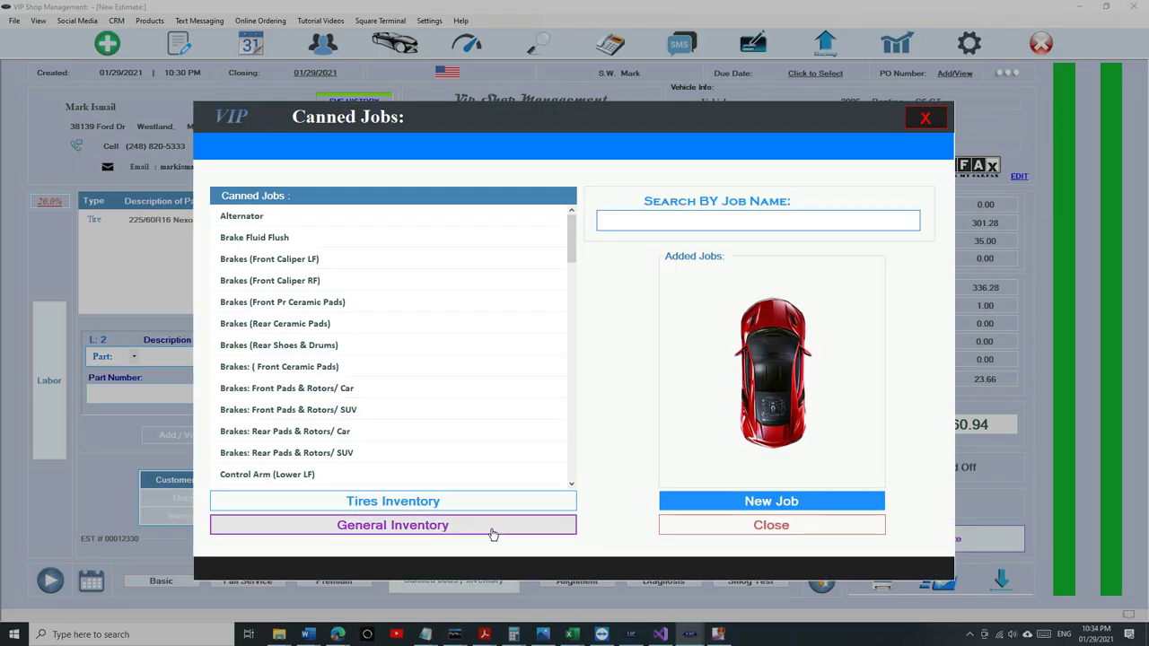
left_click(492, 534)
scroll(564, 311, "down", 3)
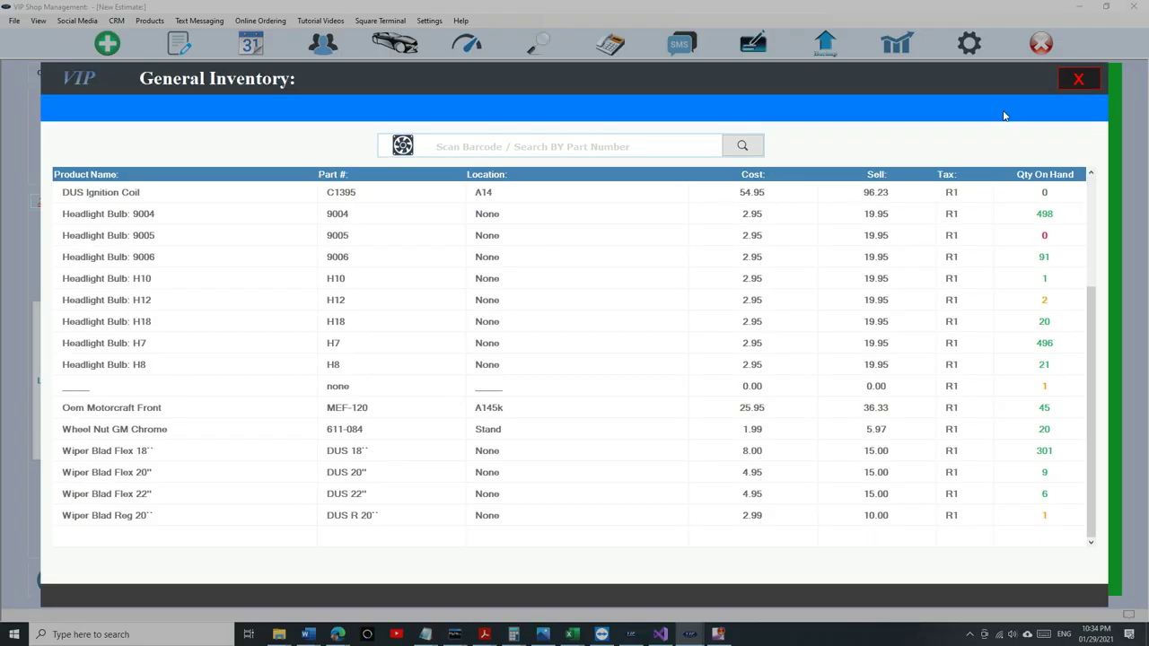
left_click(1078, 79)
left_click(928, 117)
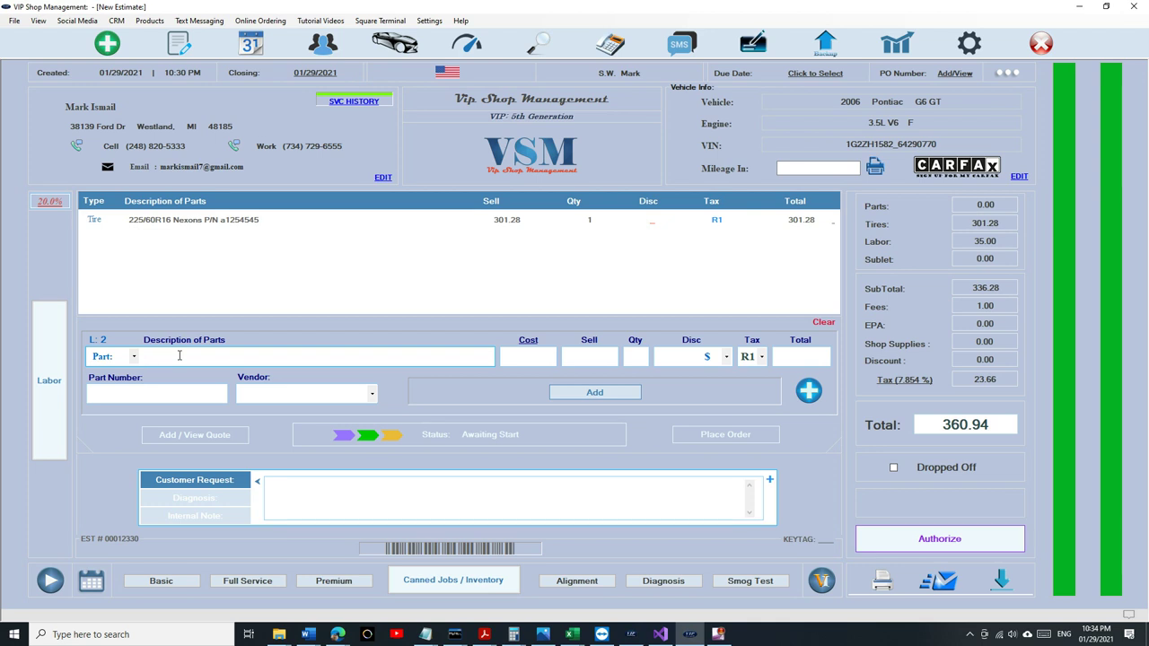
Step: Look up "br" in the new part description and add Brake Pads (Front) P/N 44545 to the estimate
type("br")
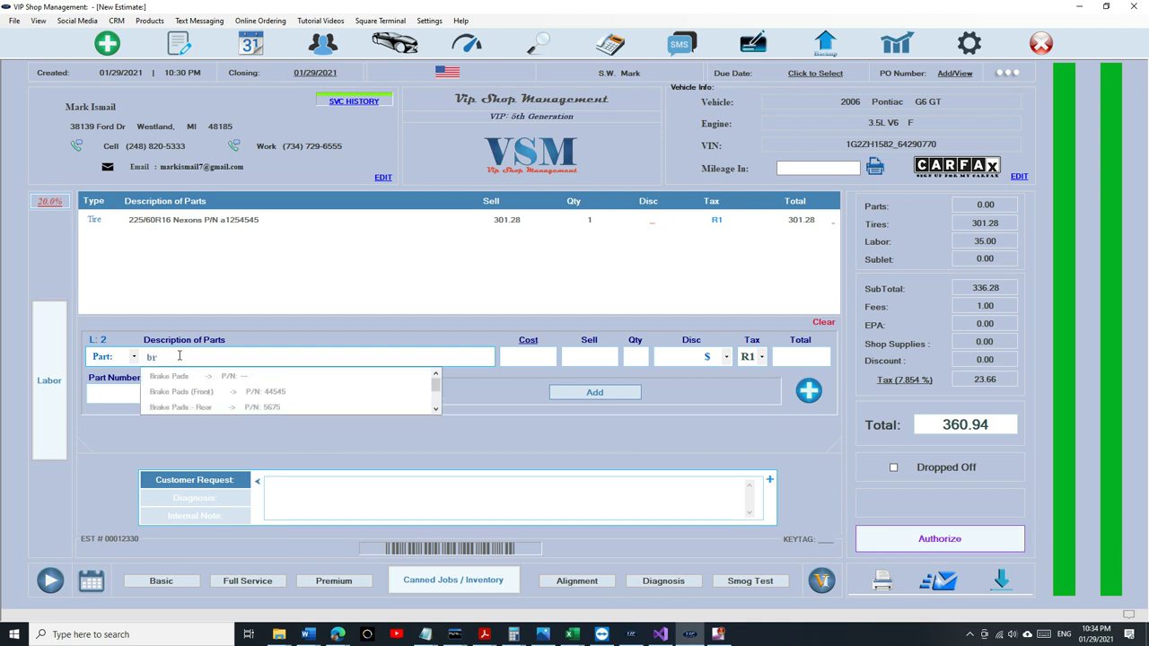
key("Down")
key("Down")
key("Return")
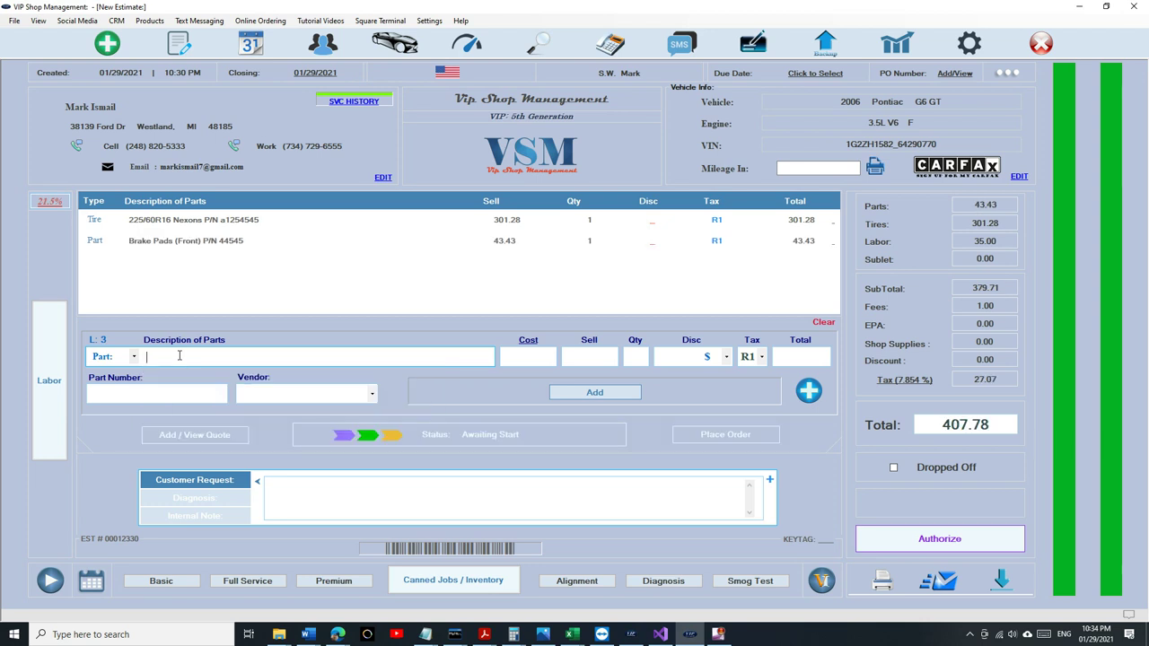